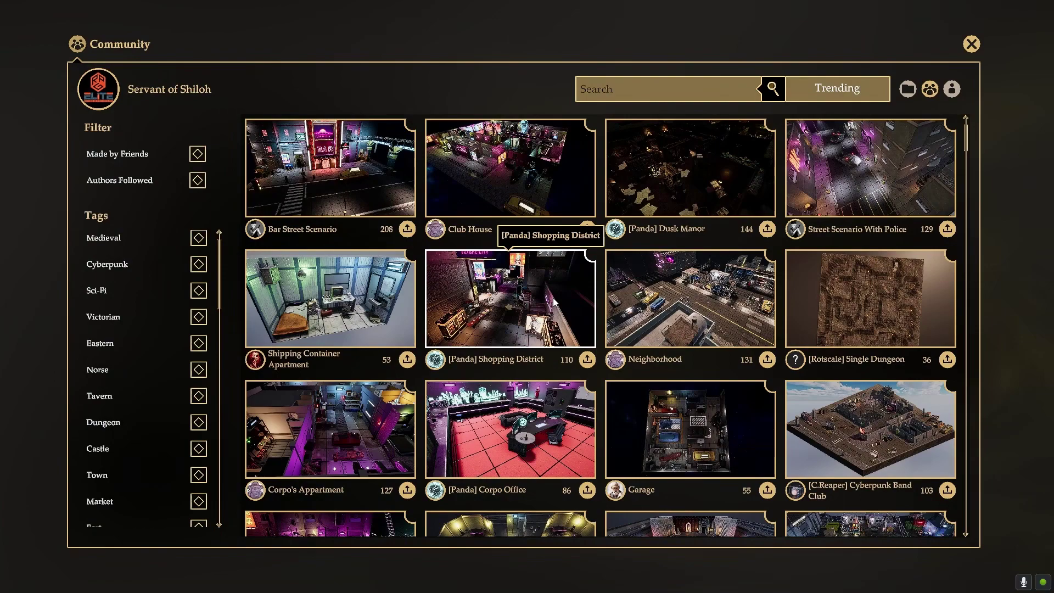
- View the Street Scenario With Police map details, then close them to return to the blank new map
{"action": "left_click", "coordinate": [796, 206]}
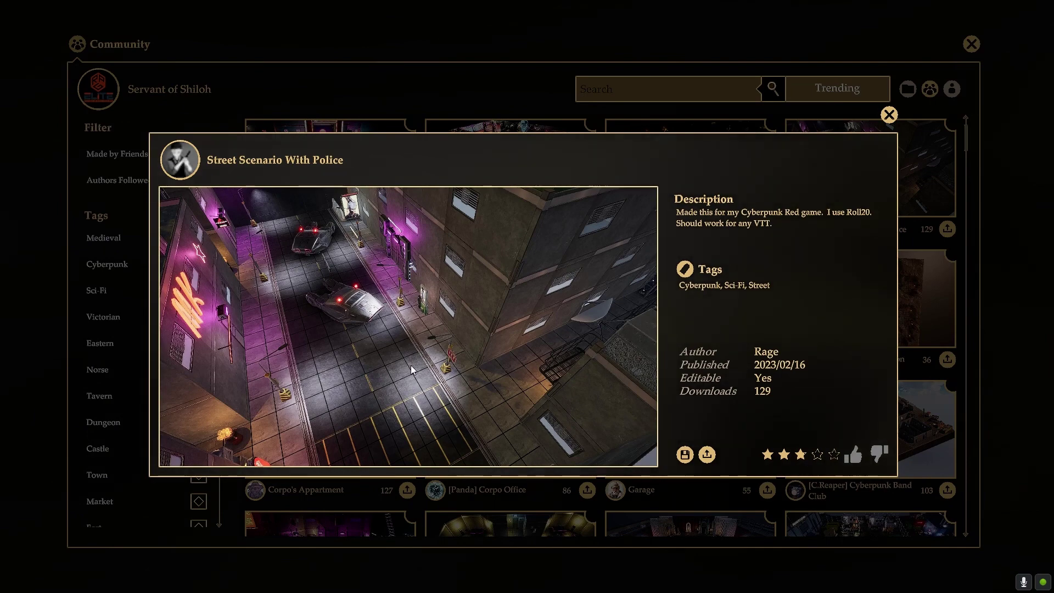
{"action": "left_click", "coordinate": [888, 115]}
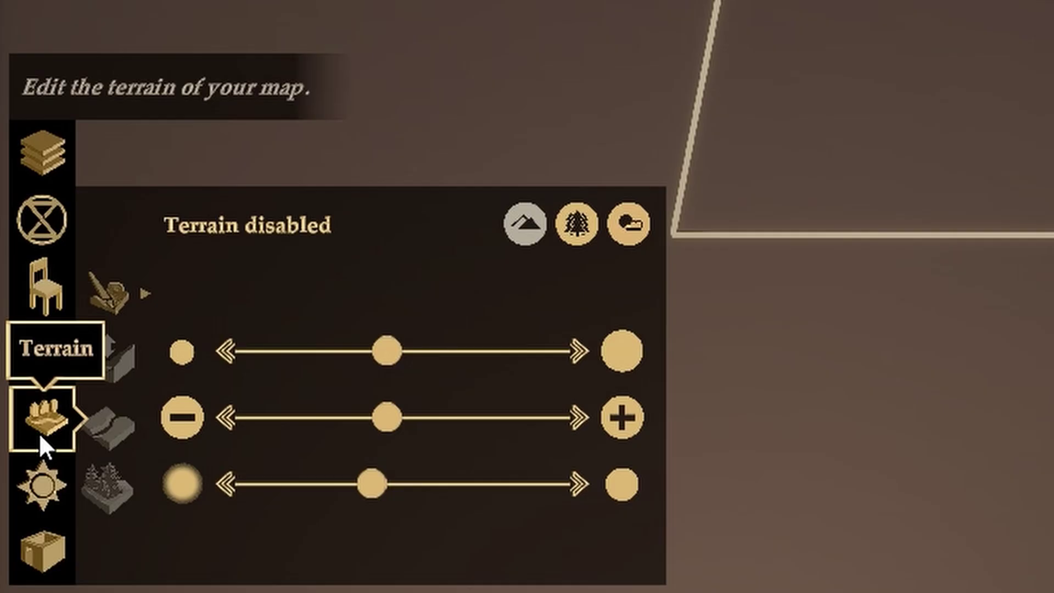
- Enable terrain for the new map
{"action": "left_click", "coordinate": [38, 433]}
{"action": "left_click", "coordinate": [38, 433]}
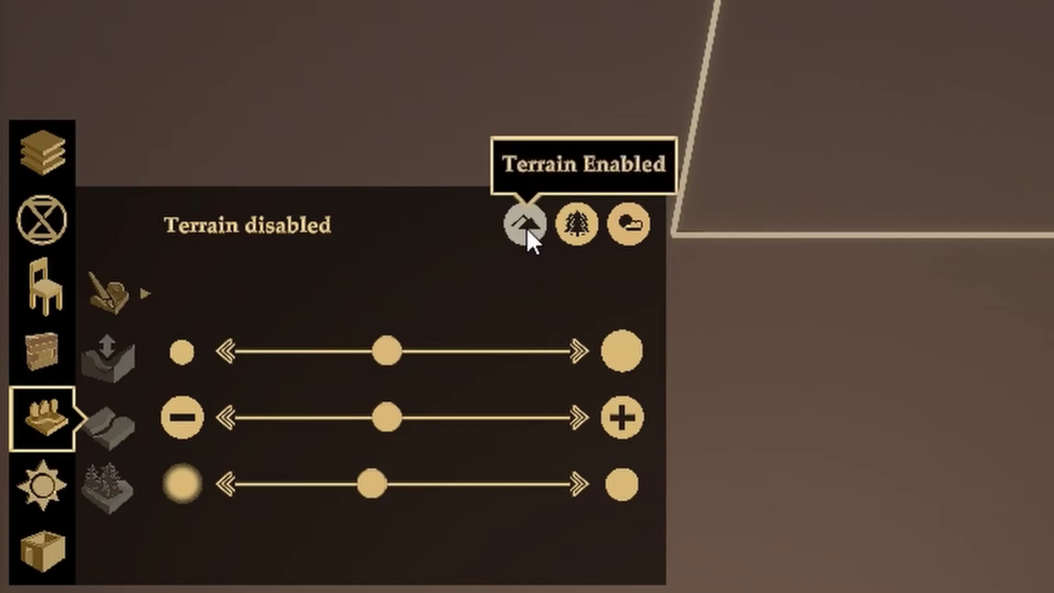
{"action": "left_click", "coordinate": [198, 454]}
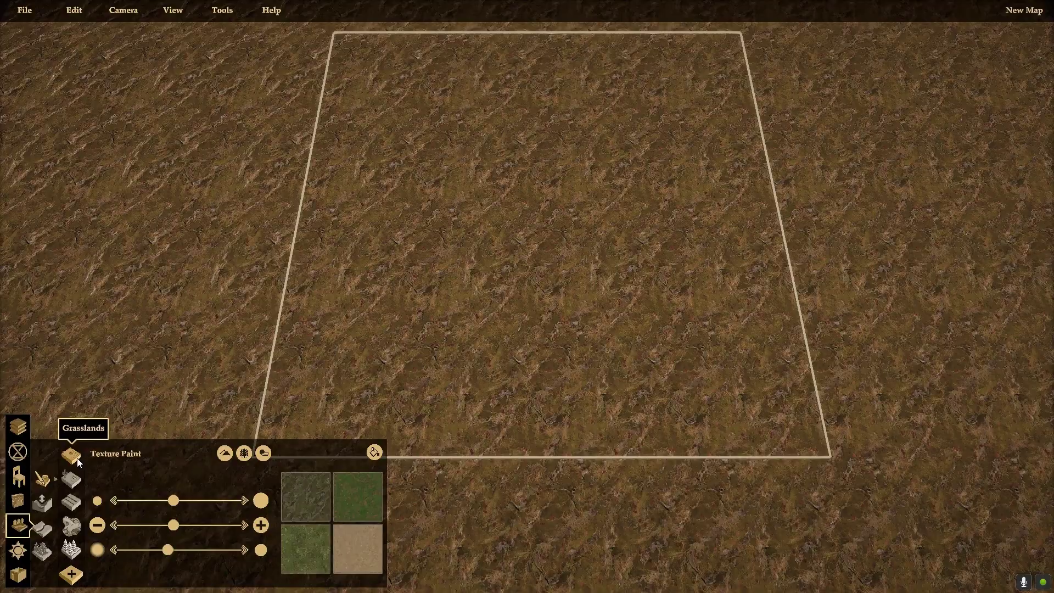
- Try the sand, badlands, Tundra, desert, urban and dirt biomes, settling on Grasslands
{"action": "left_click", "coordinate": [75, 505]}
{"action": "left_click", "coordinate": [72, 480]}
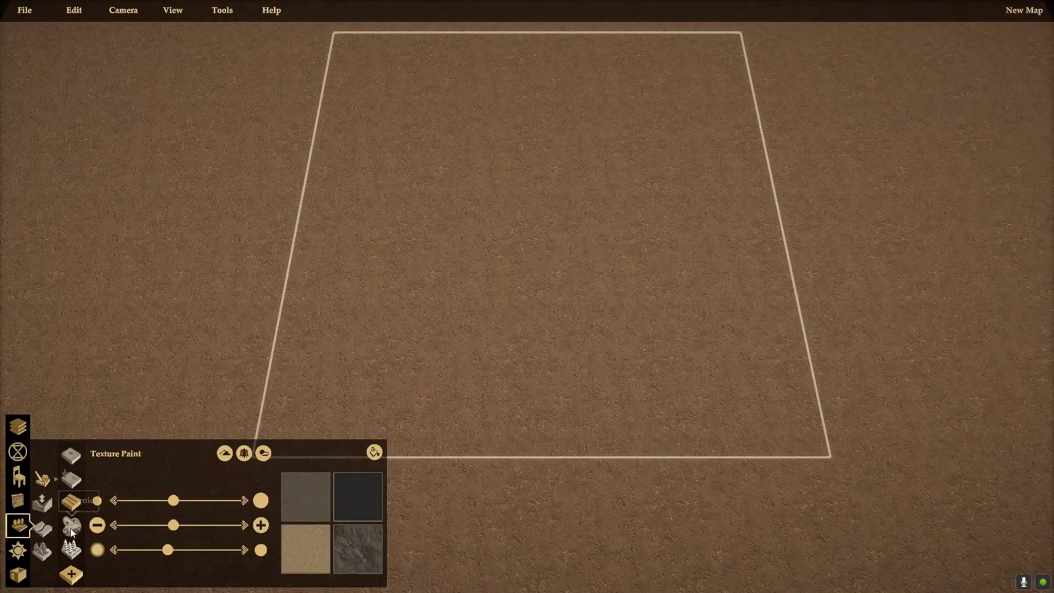
{"action": "left_click", "coordinate": [72, 504]}
{"action": "left_click", "coordinate": [73, 557]}
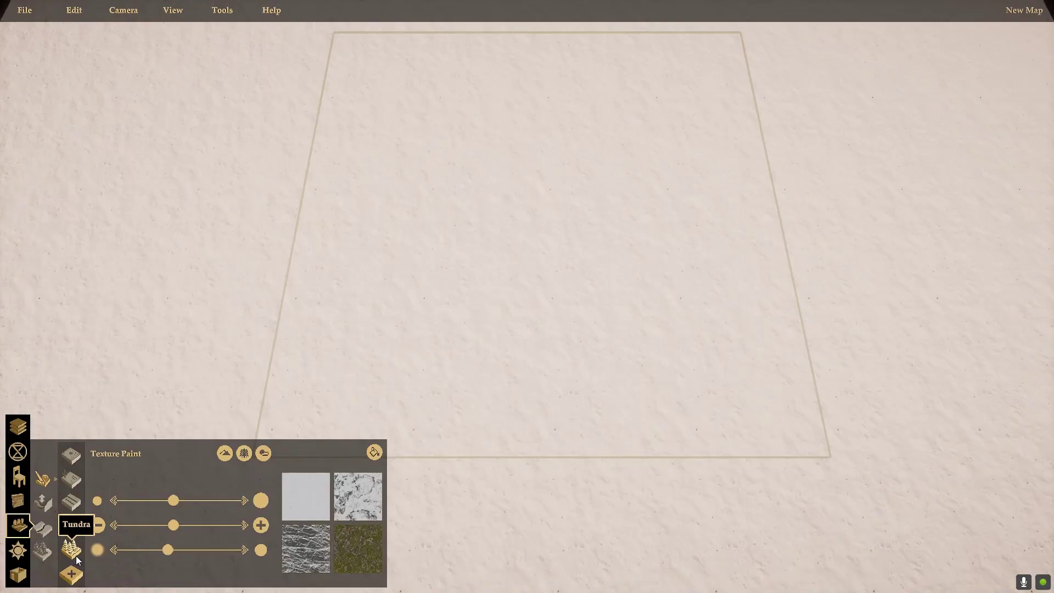
{"action": "left_click", "coordinate": [78, 454]}
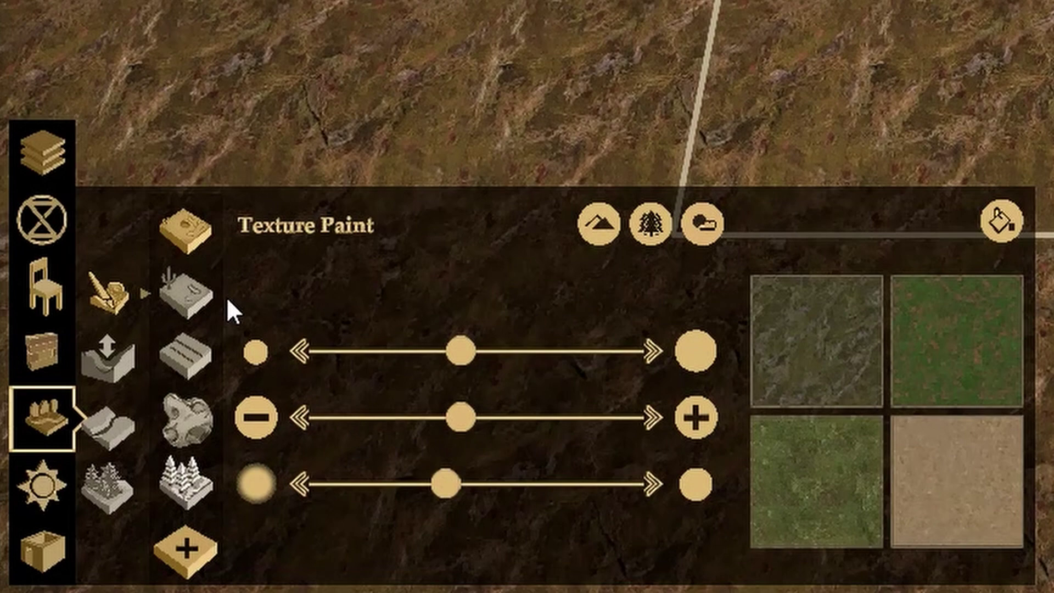
{"action": "left_click", "coordinate": [187, 290]}
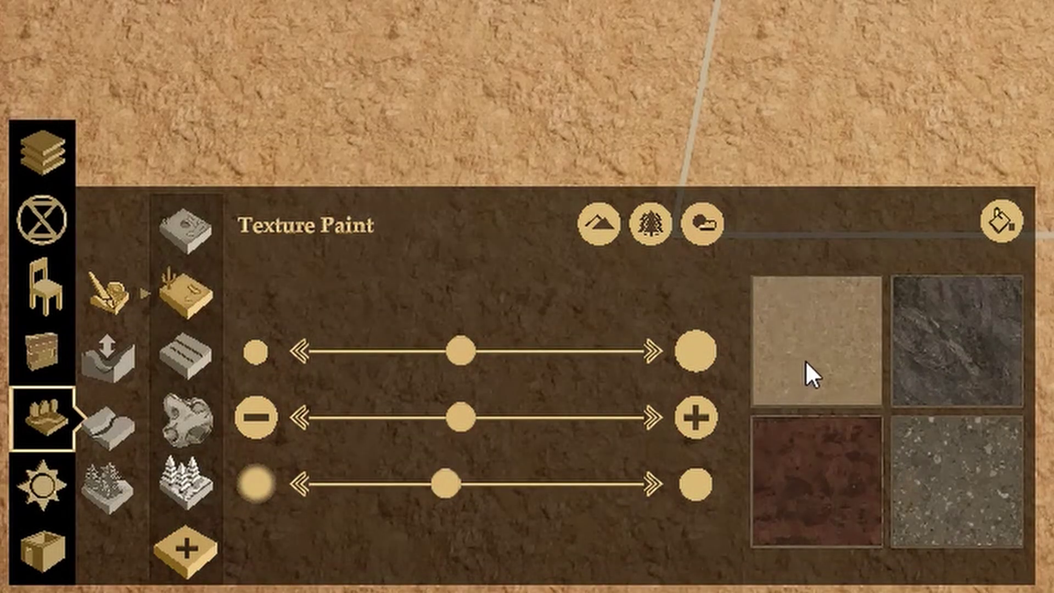
{"action": "left_click", "coordinate": [207, 352]}
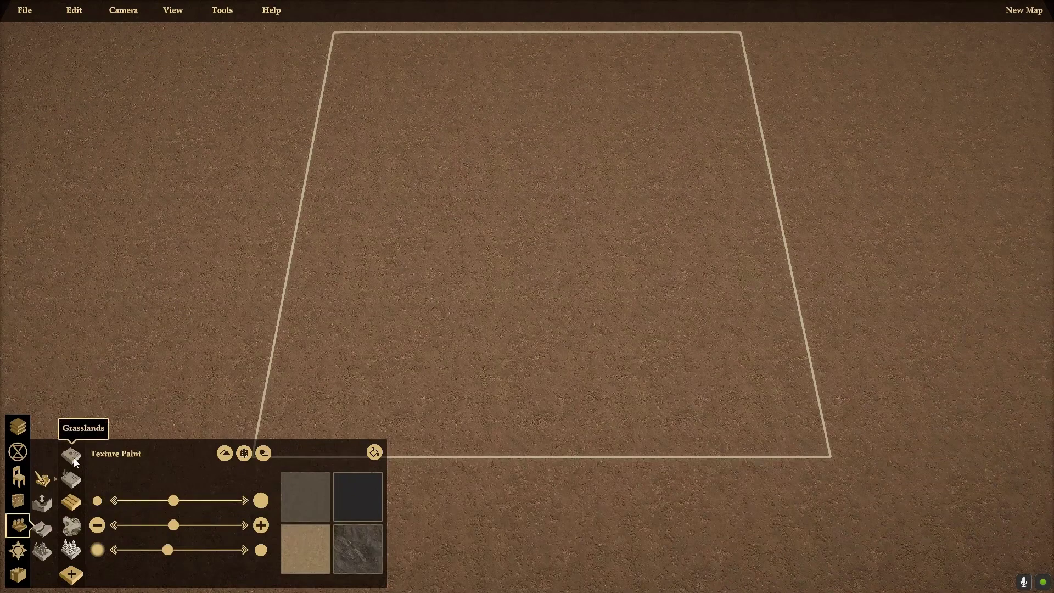
{"action": "left_click", "coordinate": [71, 456]}
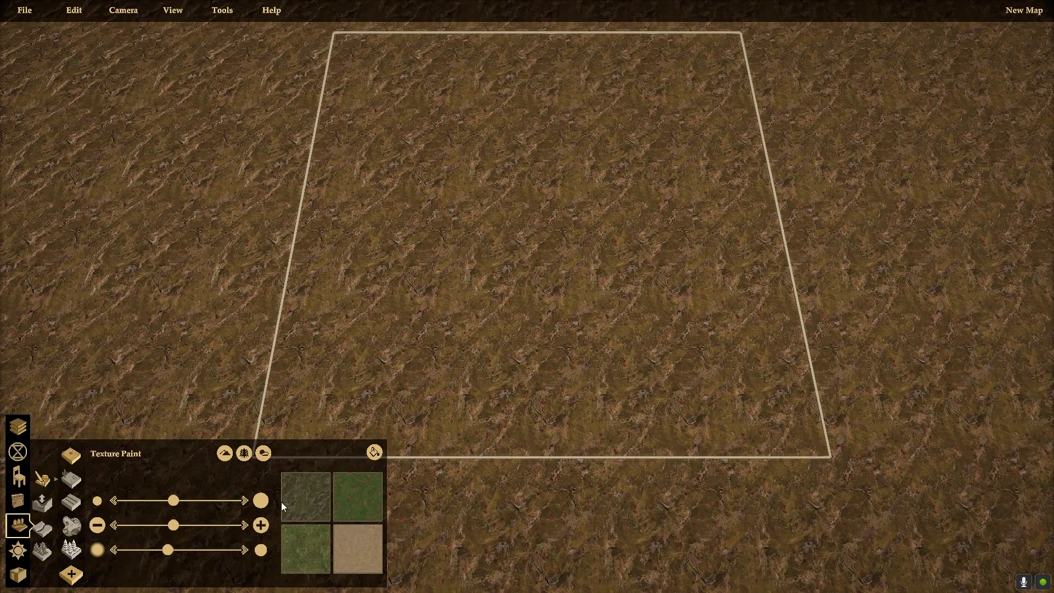
{"action": "left_click", "coordinate": [72, 551]}
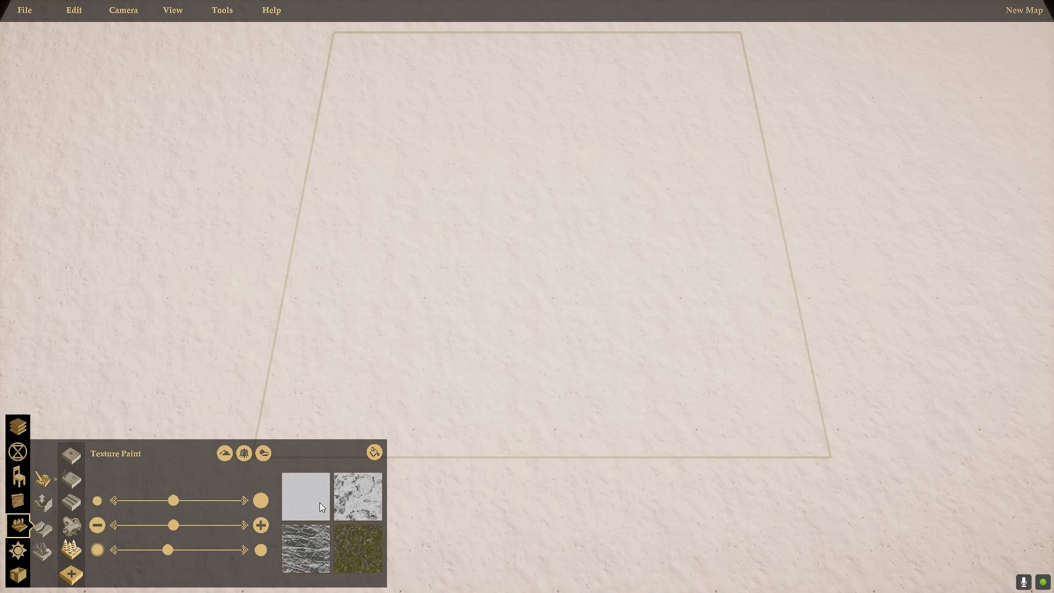
{"action": "left_click", "coordinate": [74, 507]}
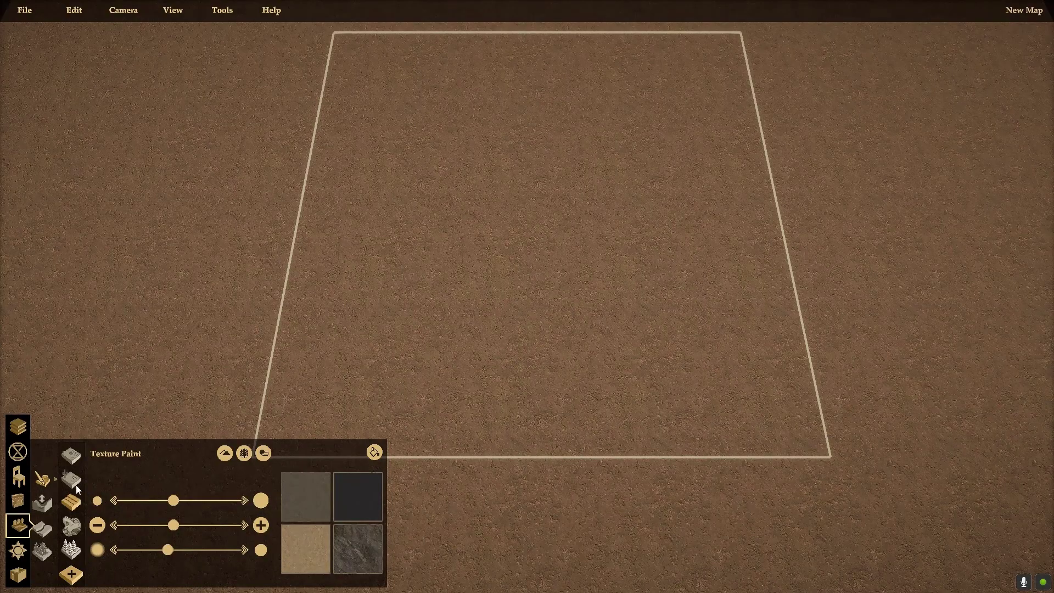
{"action": "left_click", "coordinate": [73, 457]}
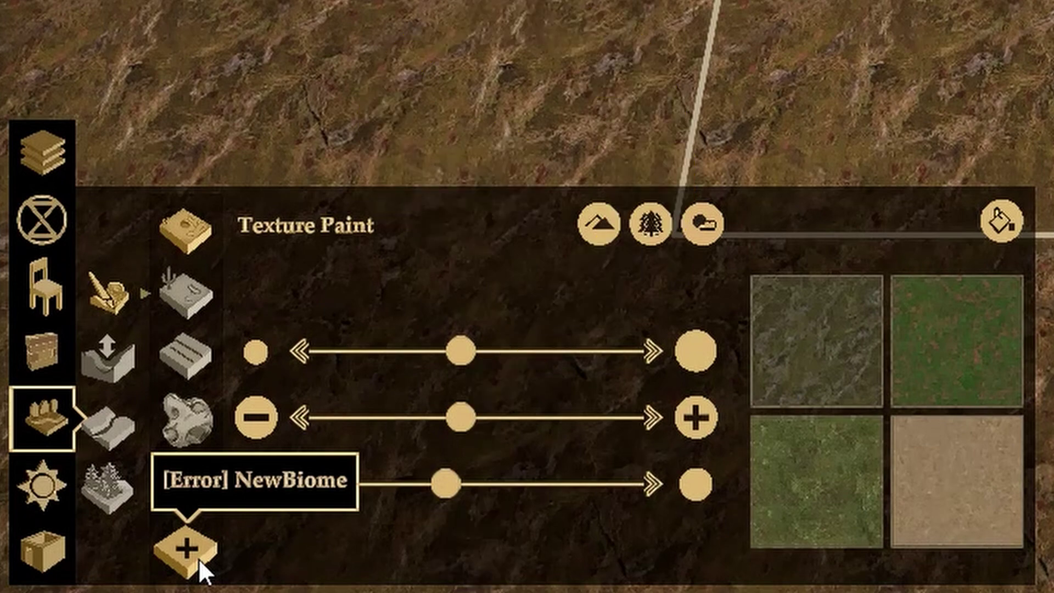
- Add a new CustomBiome with the + button under the biome list
{"action": "left_click", "coordinate": [199, 559]}
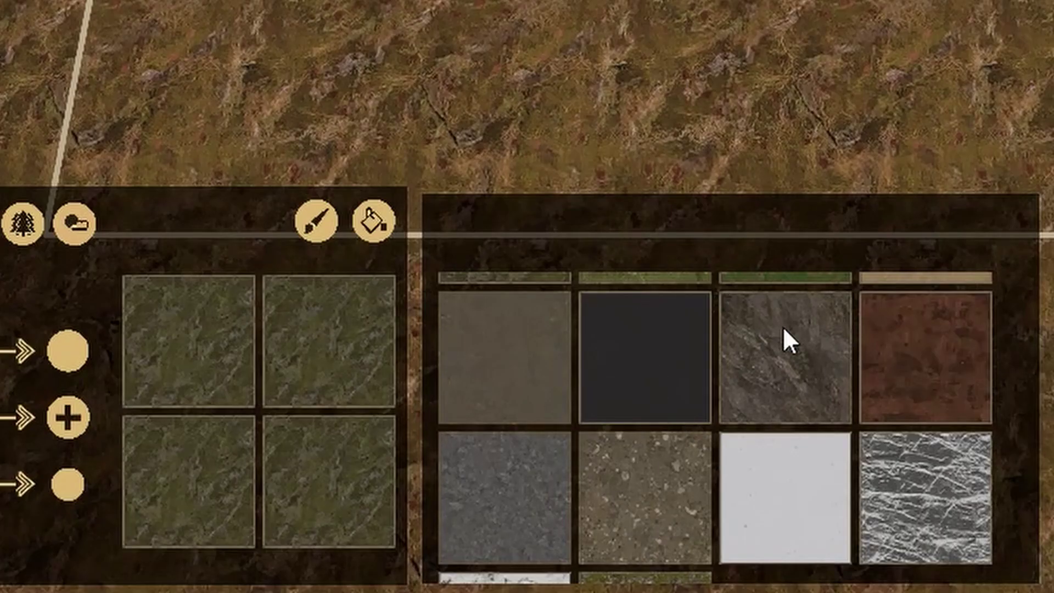
- Set the custom biome's first two slots to grey rock and dark charcoal textures
{"action": "scroll", "coordinate": [787, 467], "scroll_direction": "down", "scroll_amount": 1}
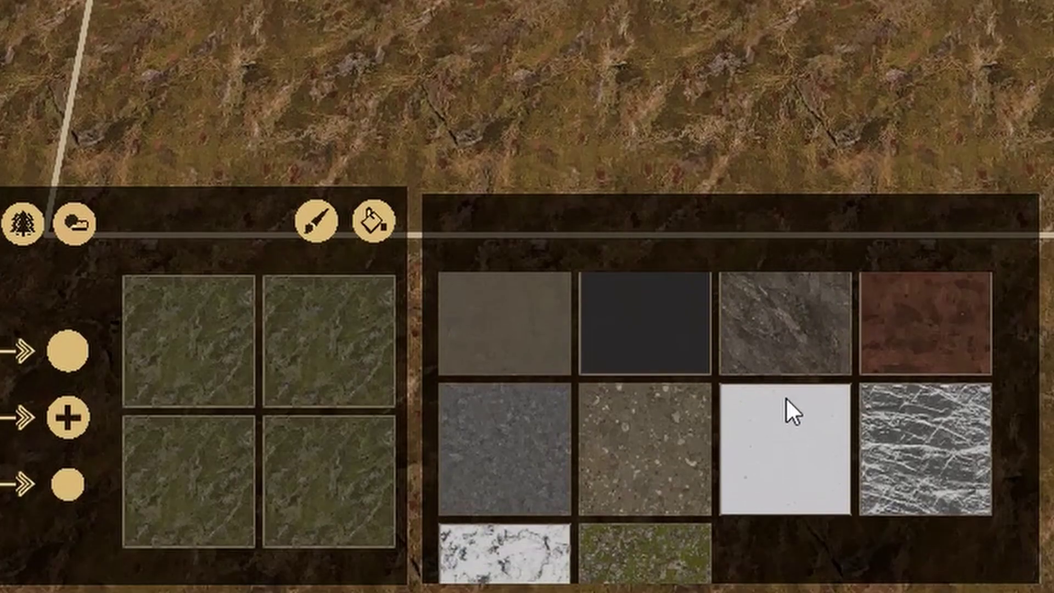
{"action": "scroll", "coordinate": [786, 405], "scroll_direction": "up", "scroll_amount": 3}
{"action": "scroll", "coordinate": [791, 494], "scroll_direction": "down", "scroll_amount": 1}
{"action": "scroll", "coordinate": [792, 482], "scroll_direction": "down", "scroll_amount": 2}
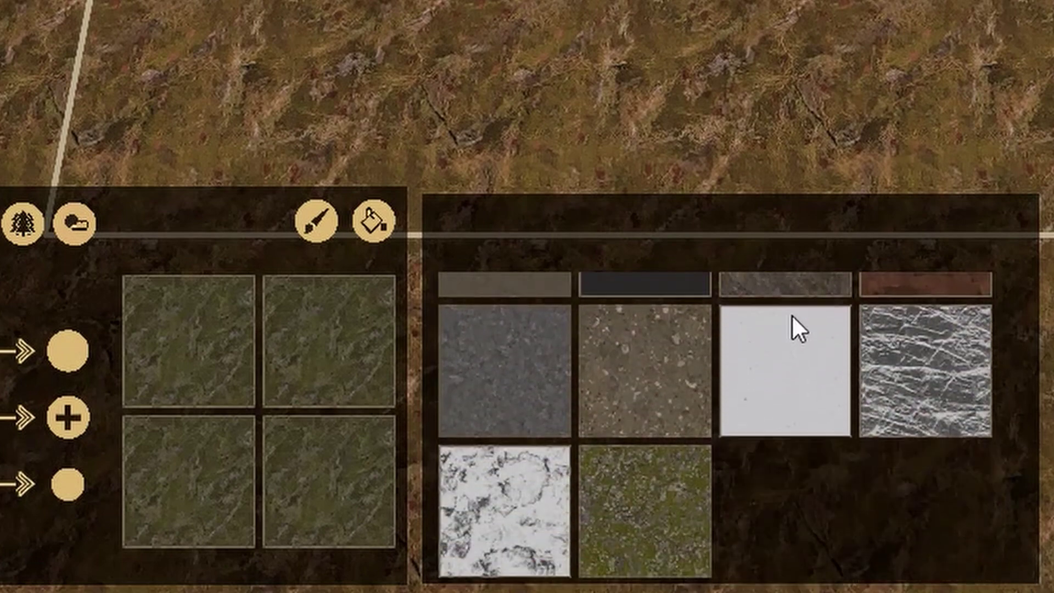
{"action": "scroll", "coordinate": [777, 478], "scroll_direction": "up", "scroll_amount": 3}
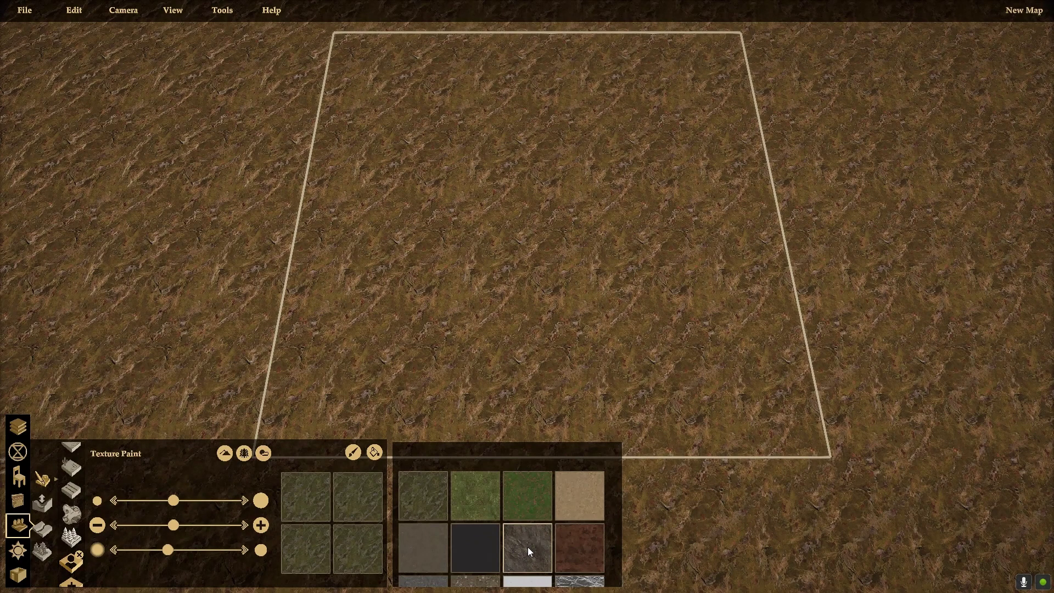
{"action": "left_click", "coordinate": [311, 507]}
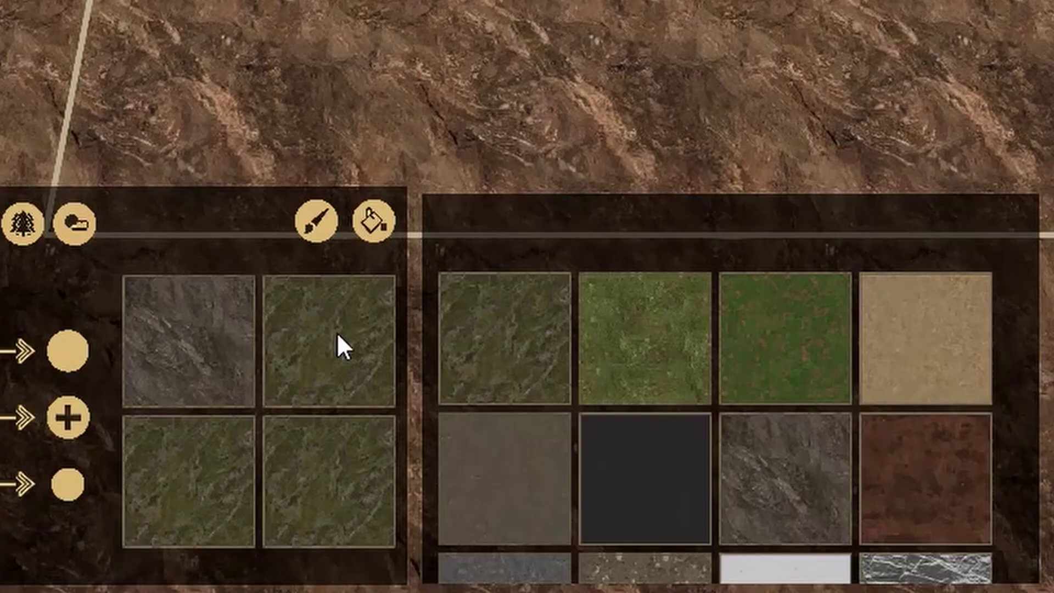
{"action": "left_click", "coordinate": [363, 497]}
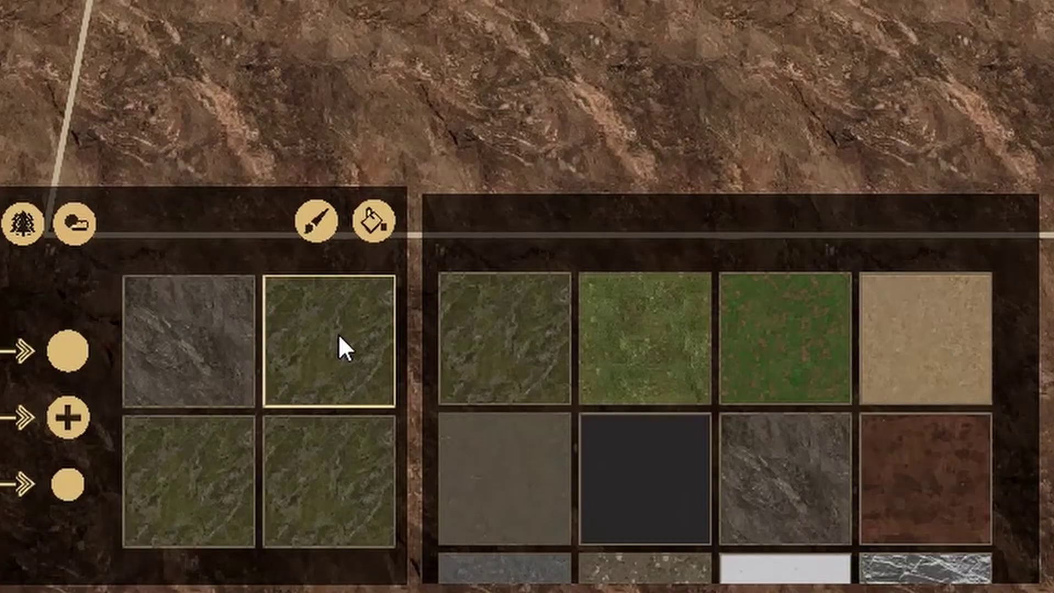
{"action": "scroll", "coordinate": [777, 439], "scroll_direction": "down", "scroll_amount": 1}
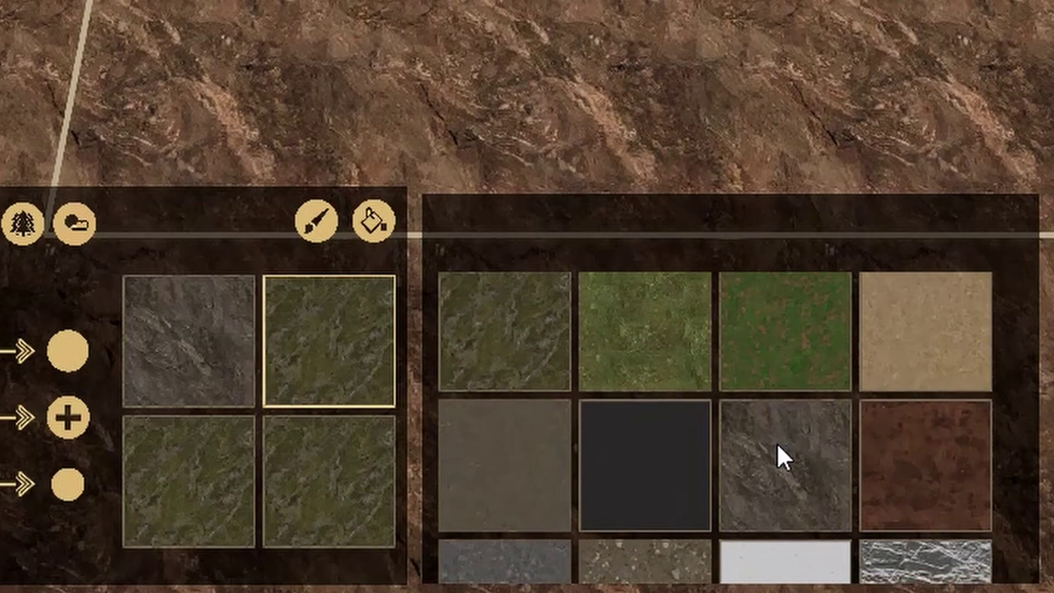
{"action": "left_click", "coordinate": [622, 497]}
- Set the third and fourth slots to white snow and mossy ground textures
{"action": "left_click", "coordinate": [230, 505]}
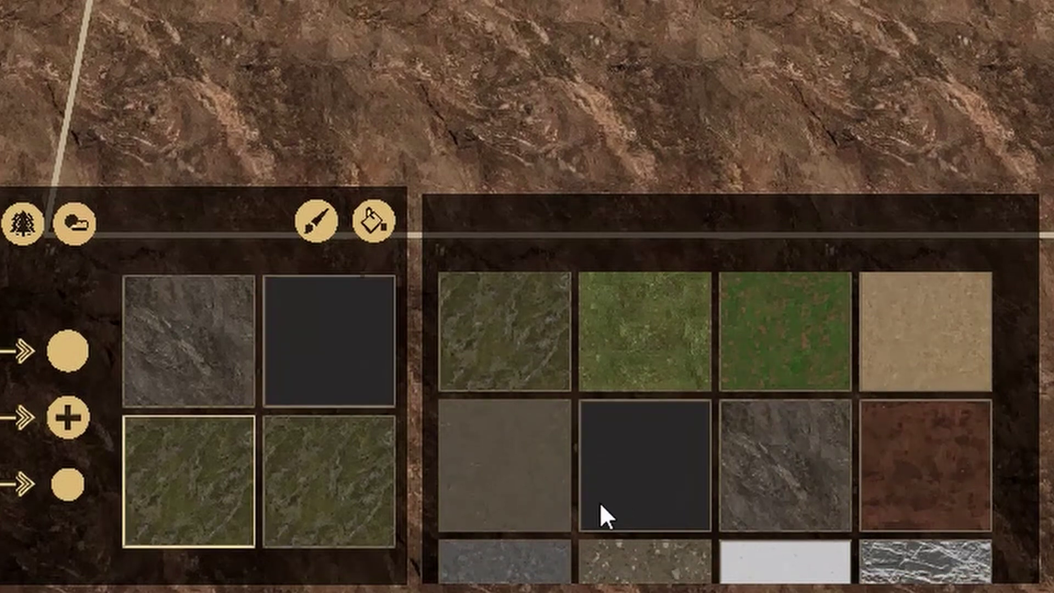
{"action": "left_click", "coordinate": [749, 558]}
{"action": "scroll", "coordinate": [733, 475], "scroll_direction": "down", "scroll_amount": 1}
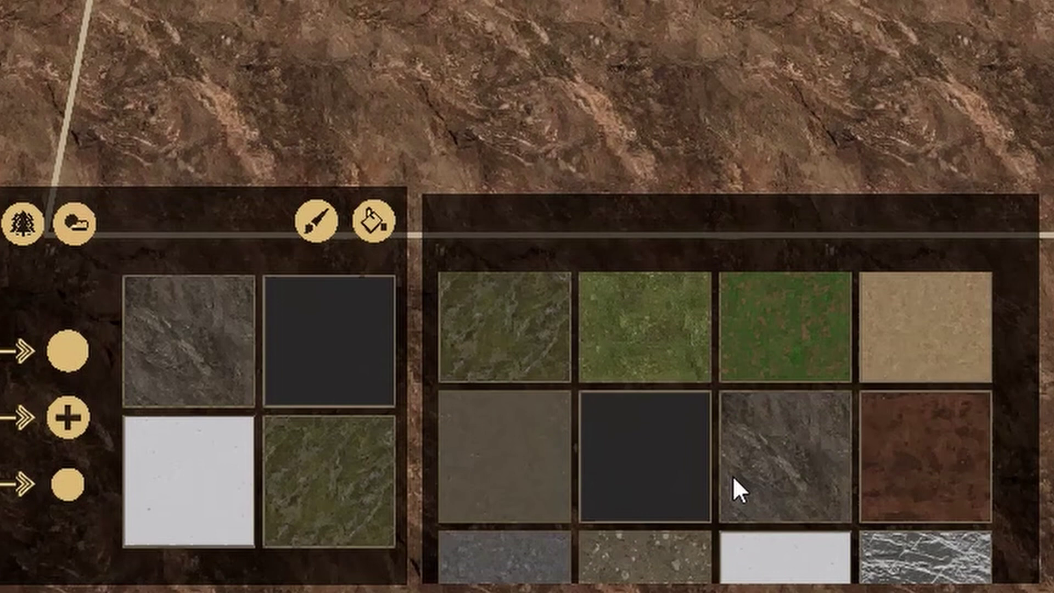
{"action": "scroll", "coordinate": [736, 476], "scroll_direction": "down", "scroll_amount": 1}
{"action": "scroll", "coordinate": [862, 395], "scroll_direction": "down", "scroll_amount": 5}
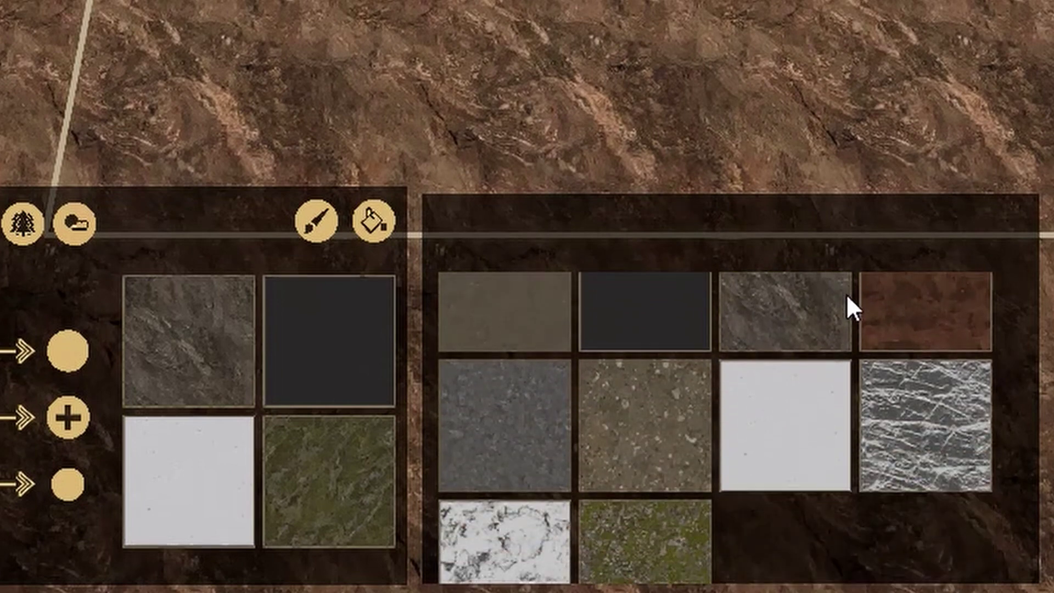
{"action": "scroll", "coordinate": [845, 275], "scroll_direction": "down", "scroll_amount": 2}
{"action": "left_click", "coordinate": [316, 519]}
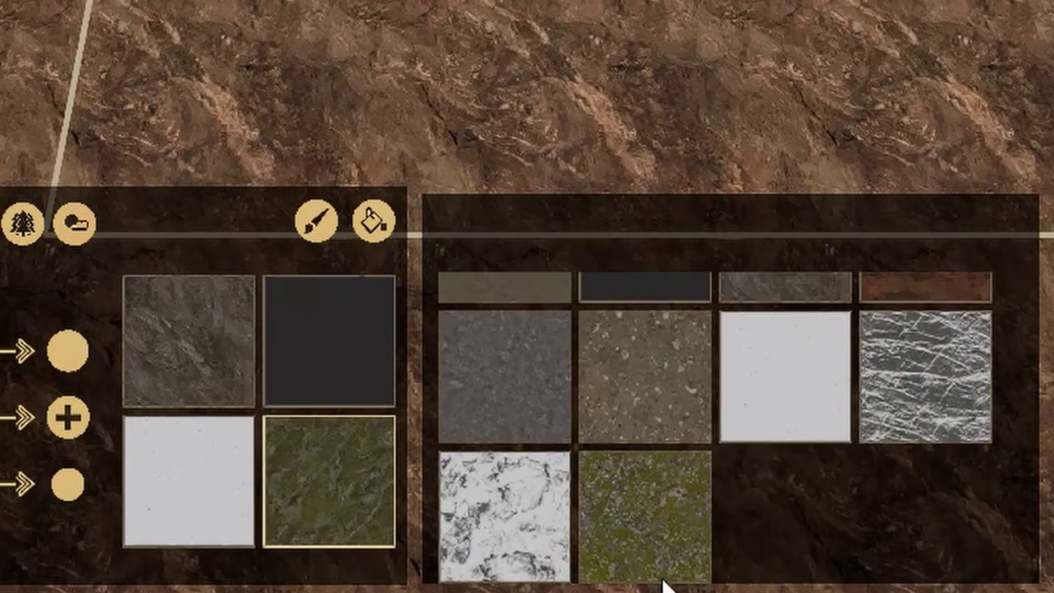
{"action": "left_click", "coordinate": [667, 518]}
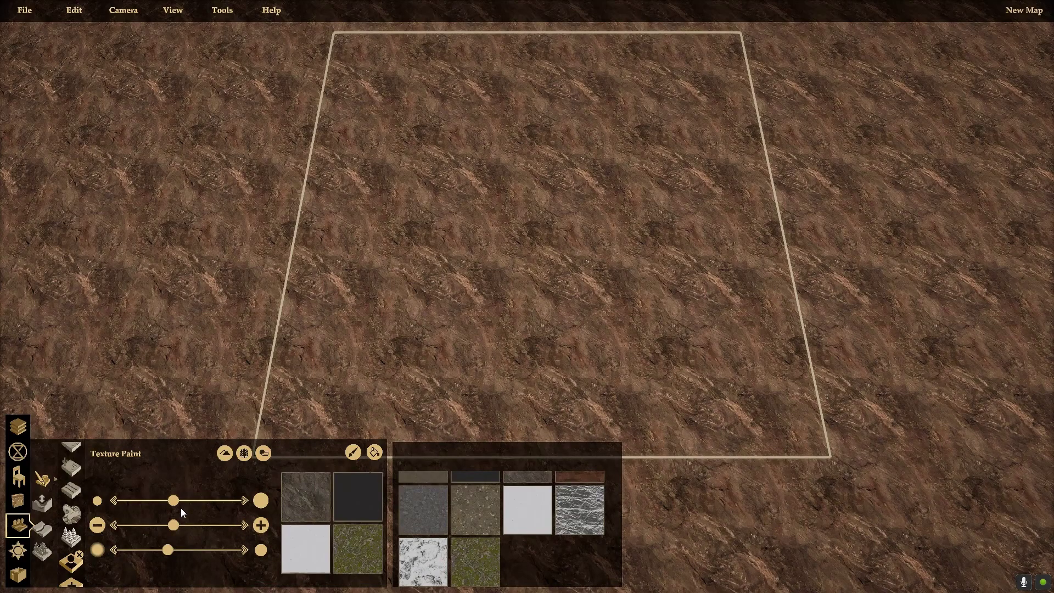
- Brush dark charcoal, mossy green and white snow patches onto the brown rock terrain
{"action": "left_click", "coordinate": [361, 502]}
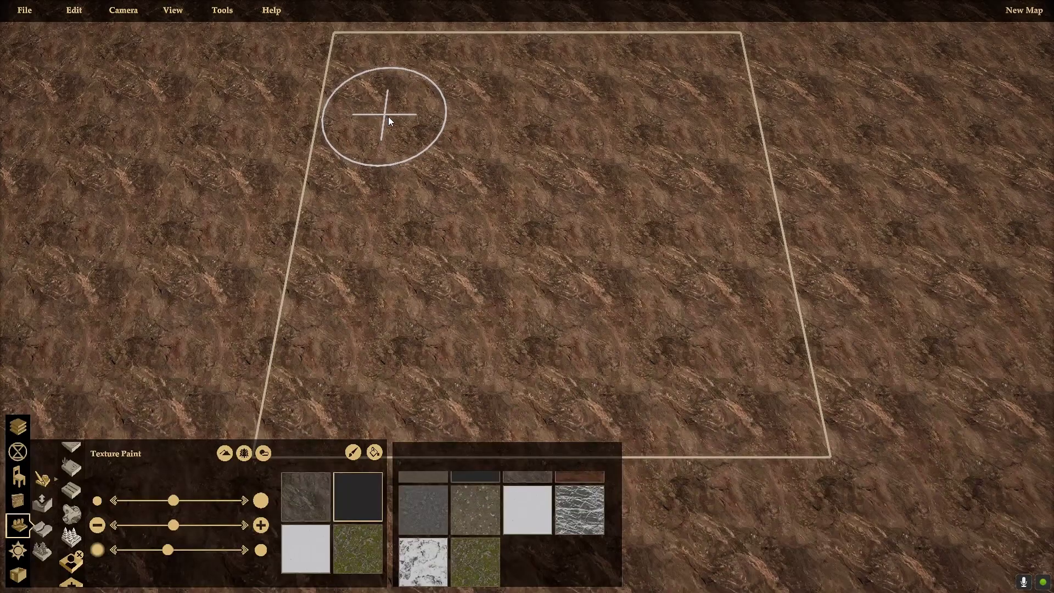
{"action": "mouse_move", "coordinate": [384, 110]}
{"action": "left_mouse_down"}
{"action": "mouse_move", "coordinate": [438, 132]}
{"action": "mouse_move", "coordinate": [400, 113]}
{"action": "mouse_move", "coordinate": [406, 147]}
{"action": "mouse_move", "coordinate": [467, 138]}
{"action": "left_mouse_up"}
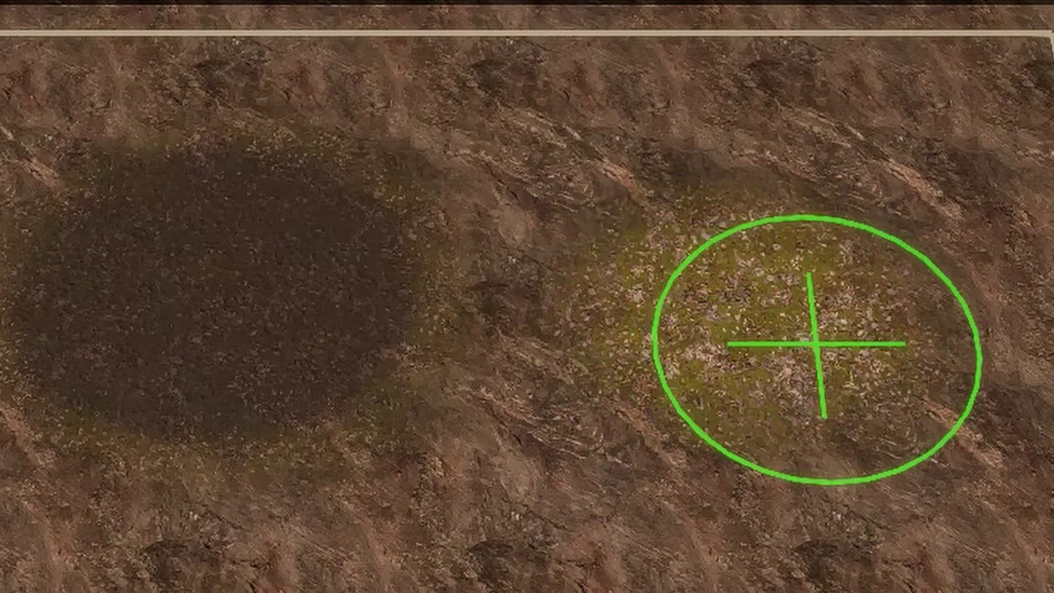
{"action": "mouse_move", "coordinate": [817, 345]}
{"action": "left_mouse_down"}
{"action": "mouse_move", "coordinate": [667, 320]}
{"action": "mouse_move", "coordinate": [672, 263]}
{"action": "mouse_move", "coordinate": [726, 240]}
{"action": "mouse_move", "coordinate": [855, 323]}
{"action": "left_mouse_up"}
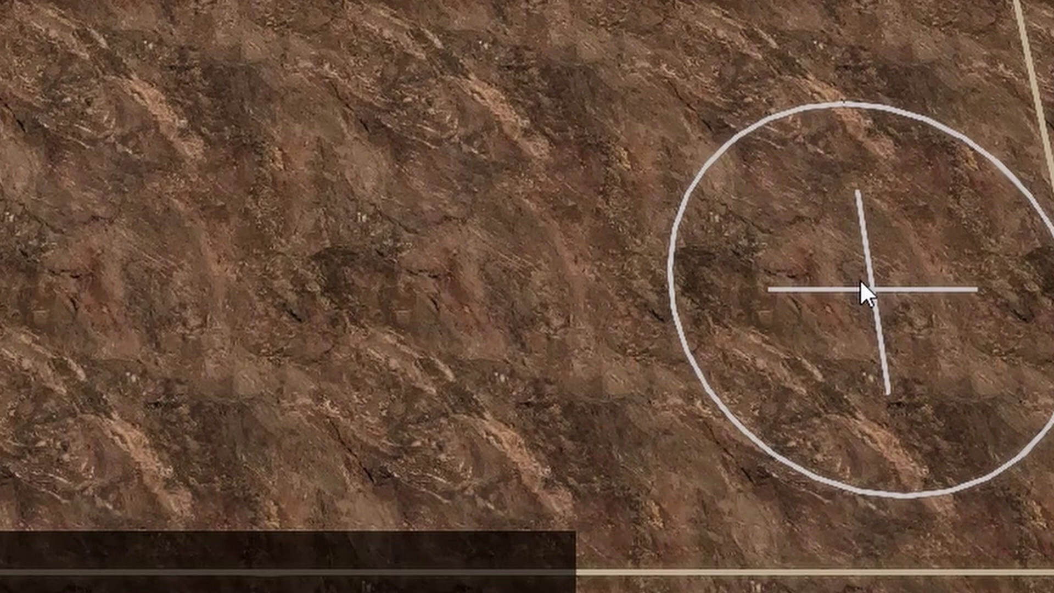
{"action": "mouse_move", "coordinate": [861, 290]}
{"action": "left_mouse_down"}
{"action": "mouse_move", "coordinate": [809, 221]}
{"action": "mouse_move", "coordinate": [715, 156]}
{"action": "mouse_move", "coordinate": [611, 195]}
{"action": "mouse_move", "coordinate": [612, 267]}
{"action": "mouse_move", "coordinate": [689, 312]}
{"action": "mouse_move", "coordinate": [755, 305]}
{"action": "mouse_move", "coordinate": [780, 217]}
{"action": "mouse_move", "coordinate": [710, 162]}
{"action": "mouse_move", "coordinate": [659, 203]}
{"action": "left_mouse_up"}
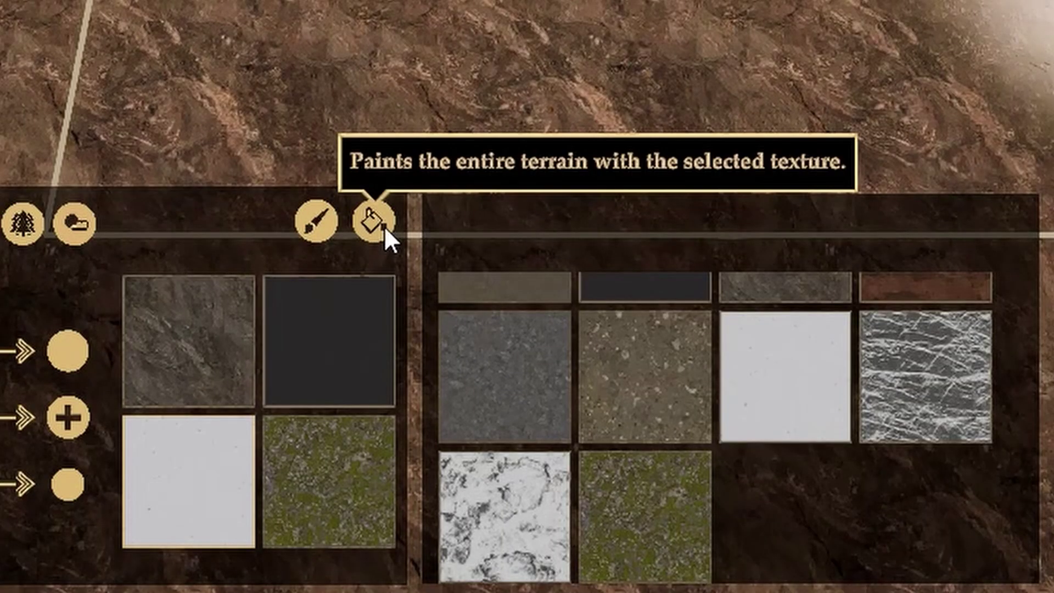
- Bucket-fill the whole terrain with the dark charcoal texture
{"action": "left_click", "coordinate": [327, 349]}
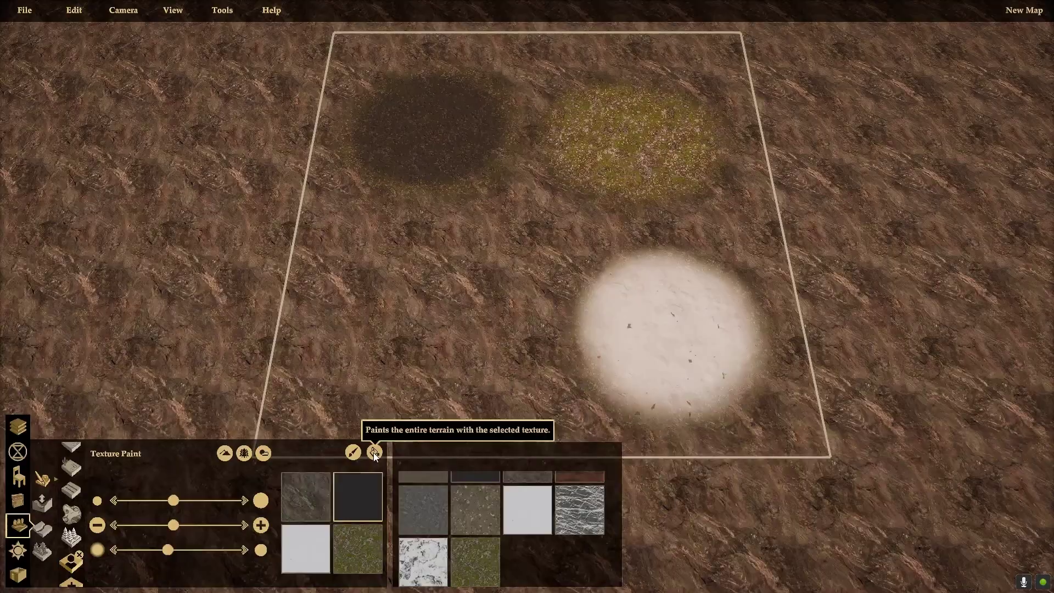
{"action": "left_click", "coordinate": [373, 222]}
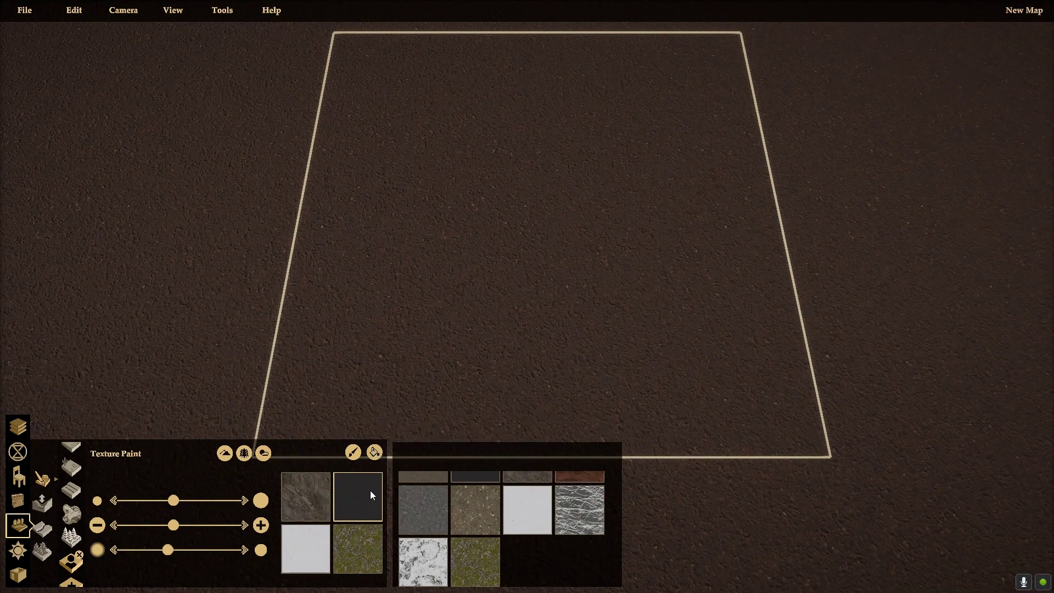
- Brush rocky, grassy and white patches onto the upper-left, upper-right and lower-left terrain
{"action": "left_click", "coordinate": [317, 513]}
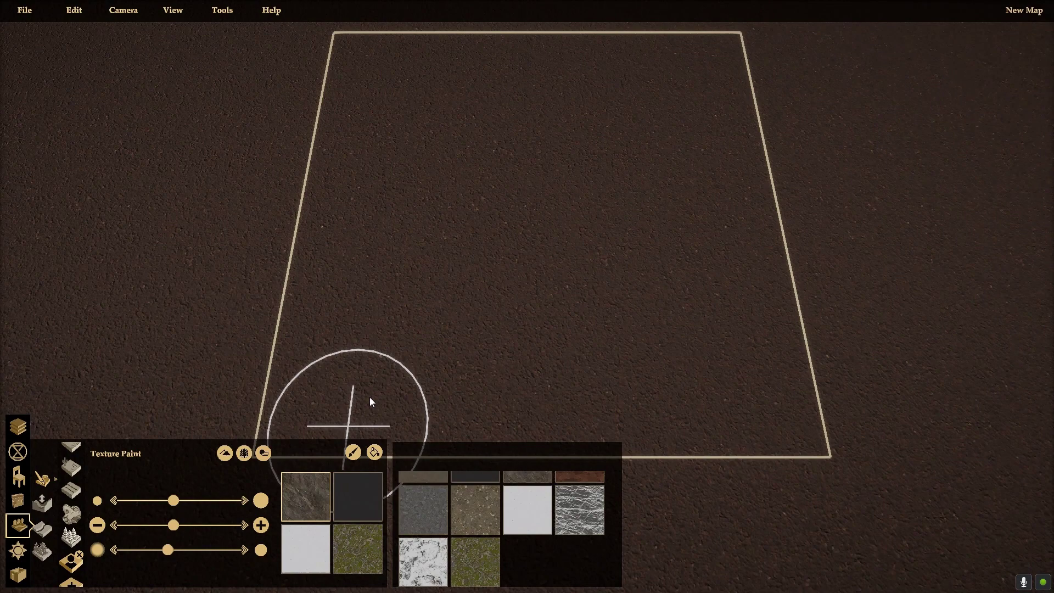
{"action": "mouse_move", "coordinate": [403, 150]}
{"action": "left_mouse_down"}
{"action": "mouse_move", "coordinate": [475, 142]}
{"action": "mouse_move", "coordinate": [475, 166]}
{"action": "mouse_move", "coordinate": [433, 150]}
{"action": "left_mouse_up"}
{"action": "left_click", "coordinate": [348, 546]}
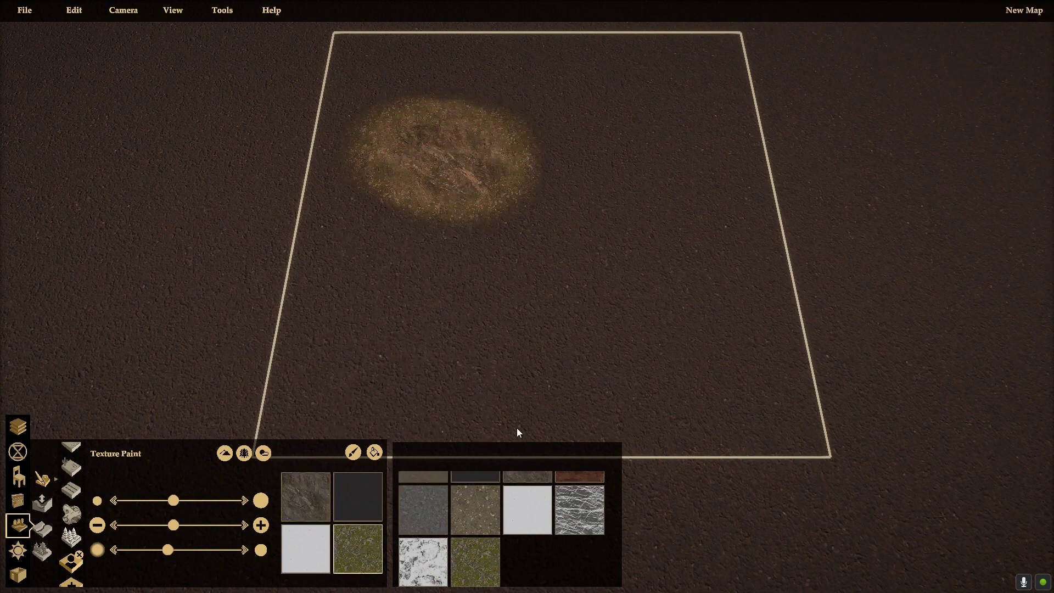
{"action": "mouse_move", "coordinate": [640, 188]}
{"action": "left_mouse_down"}
{"action": "mouse_move", "coordinate": [666, 229]}
{"action": "mouse_move", "coordinate": [636, 208]}
{"action": "mouse_move", "coordinate": [642, 186]}
{"action": "mouse_move", "coordinate": [654, 207]}
{"action": "left_mouse_up"}
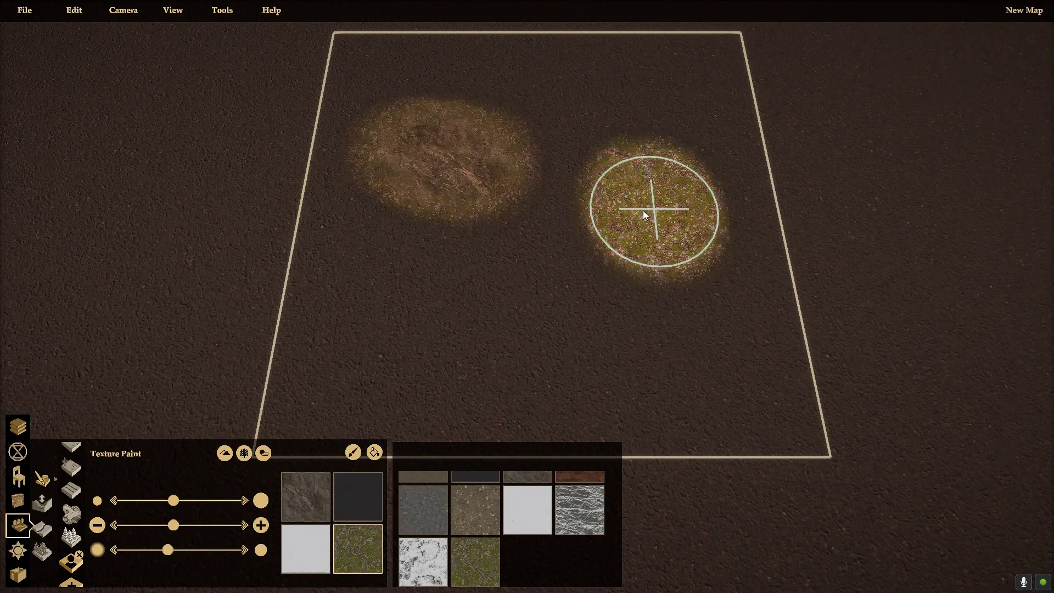
{"action": "left_click", "coordinate": [312, 552]}
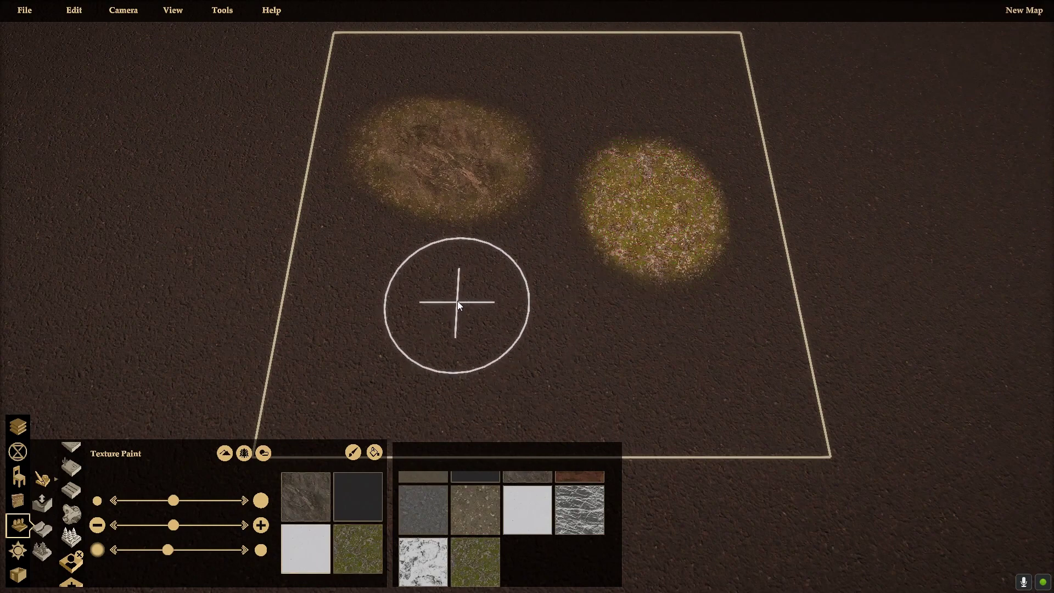
{"action": "mouse_move", "coordinate": [457, 301]}
{"action": "left_mouse_down"}
{"action": "mouse_move", "coordinate": [414, 324]}
{"action": "mouse_move", "coordinate": [464, 299]}
{"action": "mouse_move", "coordinate": [456, 304]}
{"action": "left_mouse_up"}
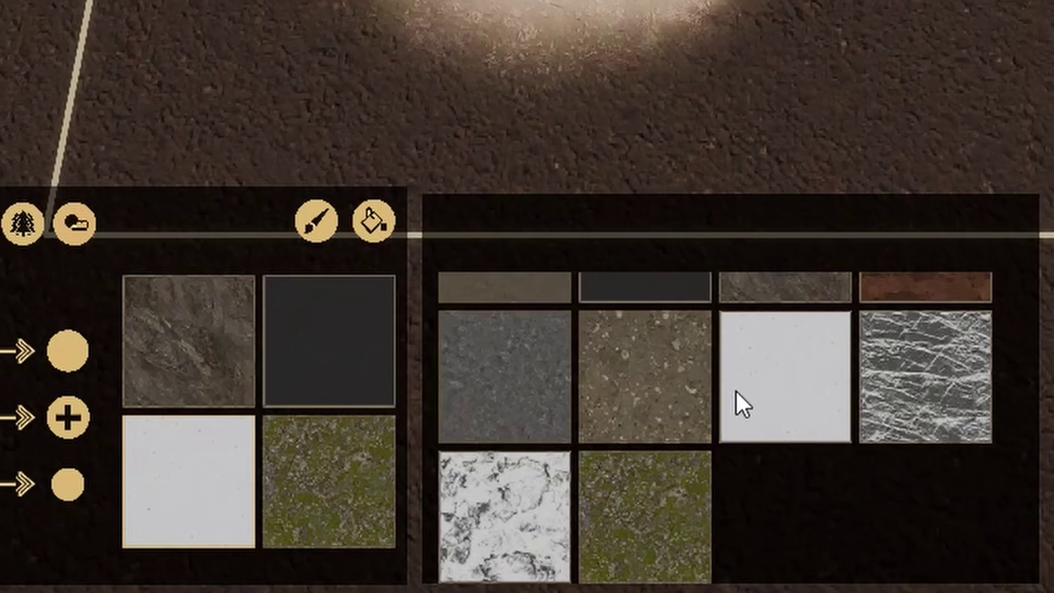
{"action": "scroll", "coordinate": [798, 358], "scroll_direction": "up", "scroll_amount": 3}
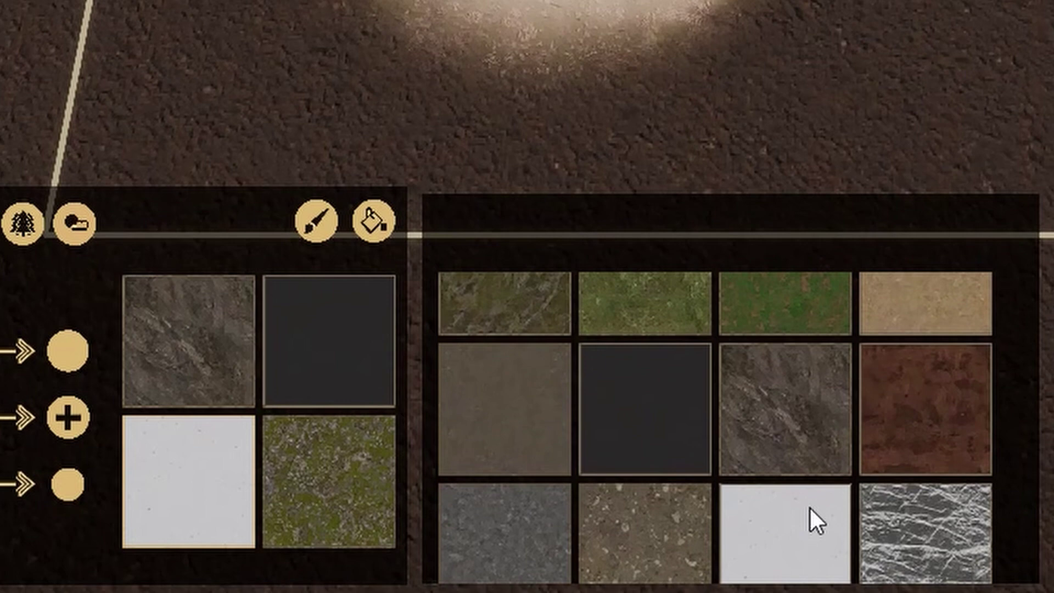
{"action": "scroll", "coordinate": [809, 506], "scroll_direction": "up", "scroll_amount": 2}
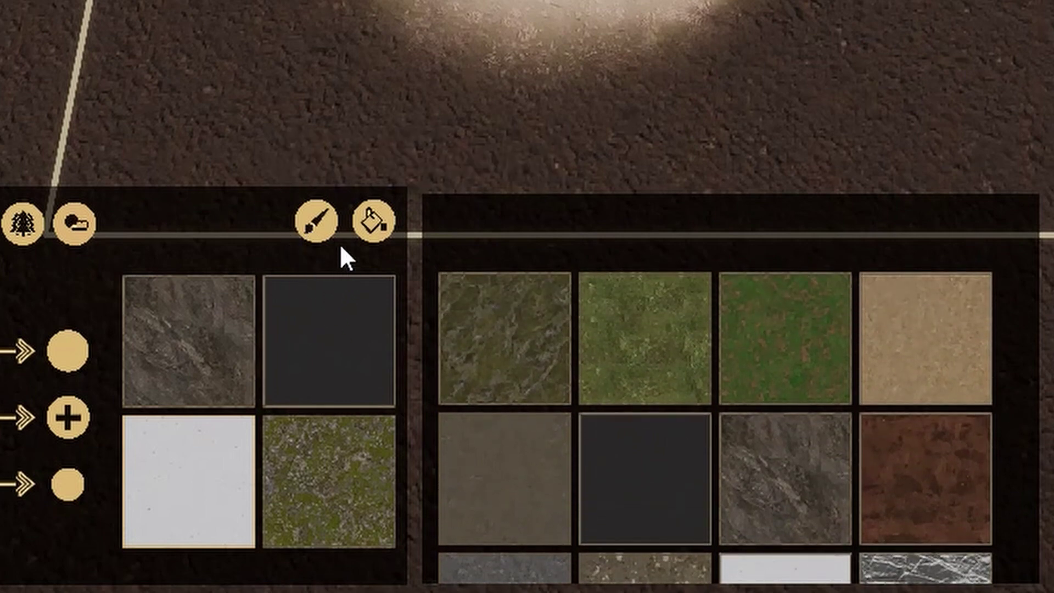
{"action": "left_click", "coordinate": [314, 221]}
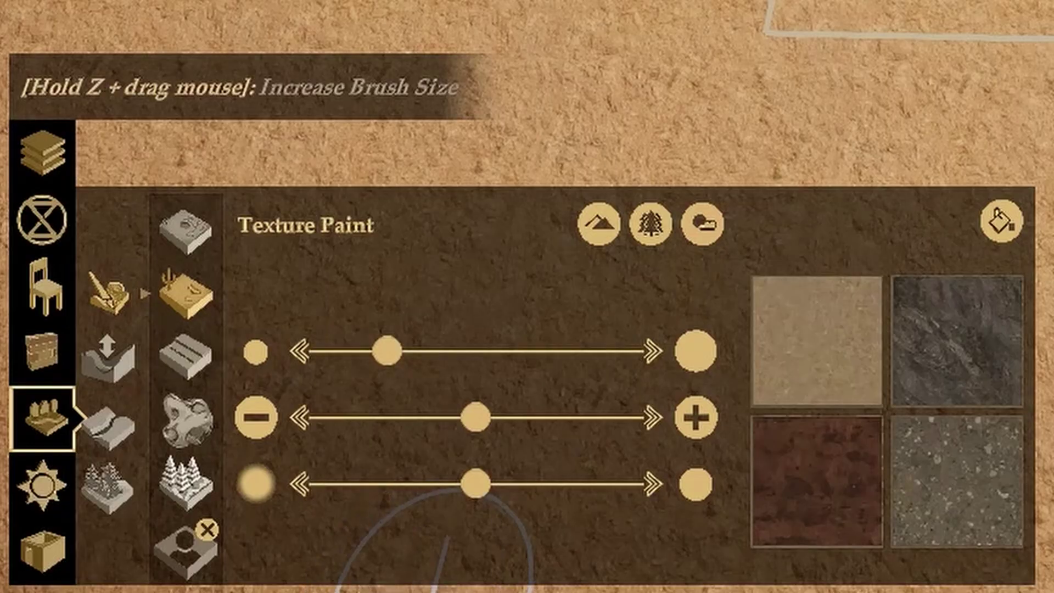
- With Liquid Paint, dig a pit near the top-left and widen it down and leftward
{"action": "left_click", "coordinate": [121, 434]}
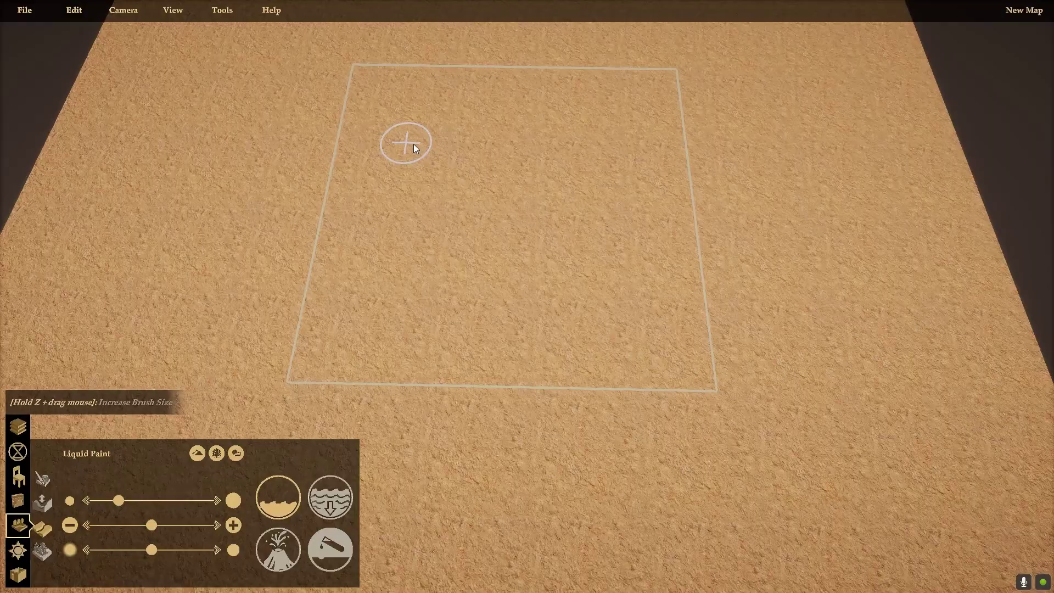
{"action": "mouse_move", "coordinate": [420, 142]}
{"action": "left_mouse_down"}
{"action": "mouse_move", "coordinate": [406, 178]}
{"action": "mouse_move", "coordinate": [442, 203]}
{"action": "mouse_move", "coordinate": [457, 159]}
{"action": "left_mouse_up"}
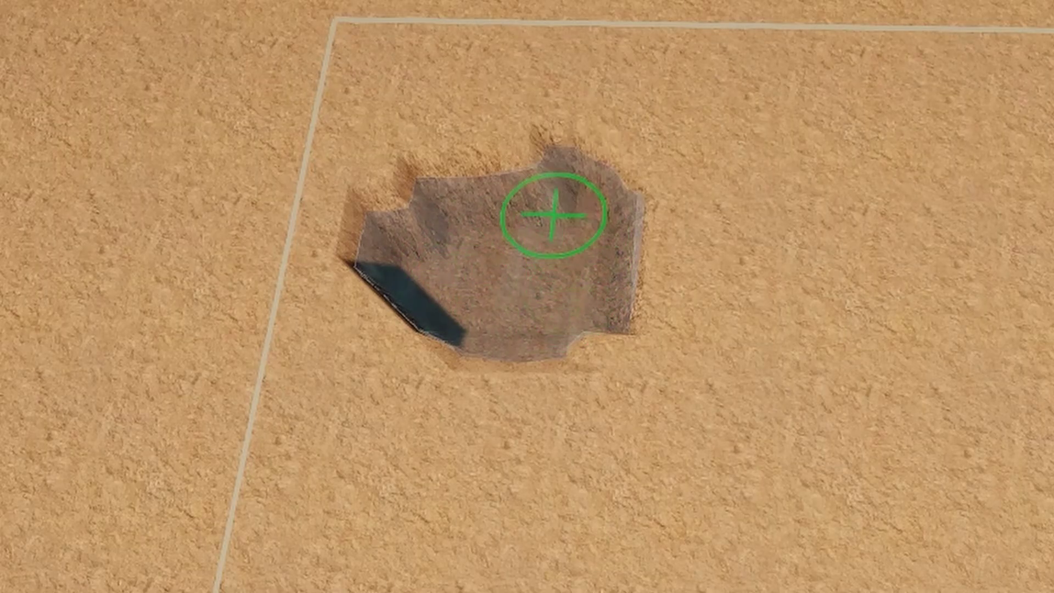
{"action": "mouse_move", "coordinate": [553, 215]}
{"action": "left_mouse_down"}
{"action": "mouse_move", "coordinate": [419, 240]}
{"action": "mouse_move", "coordinate": [463, 337]}
{"action": "mouse_move", "coordinate": [498, 286]}
{"action": "left_mouse_up"}
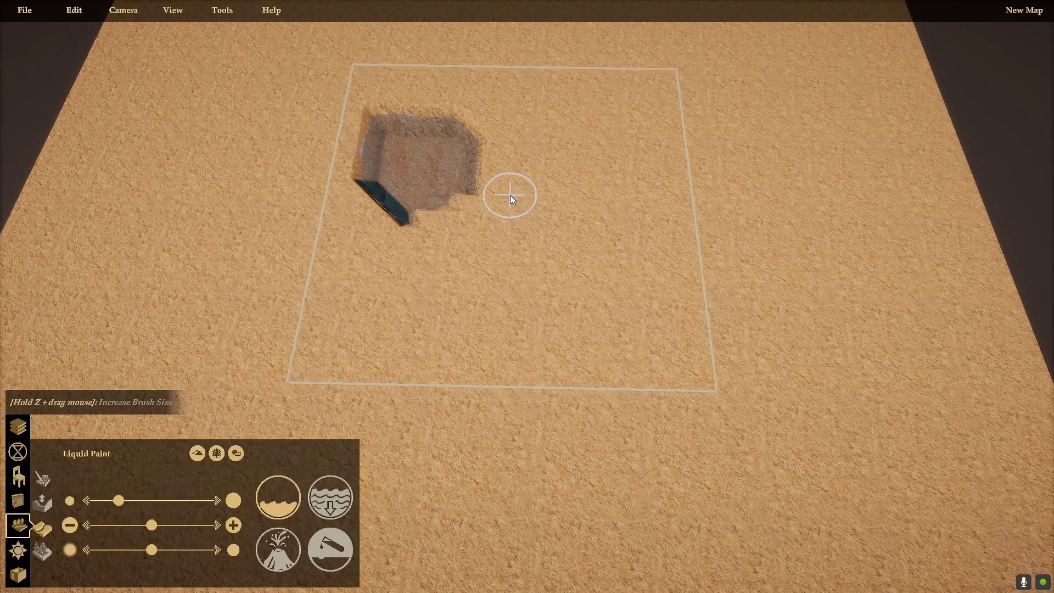
{"action": "scroll", "coordinate": [522, 185], "scroll_direction": "up", "scroll_amount": 5}
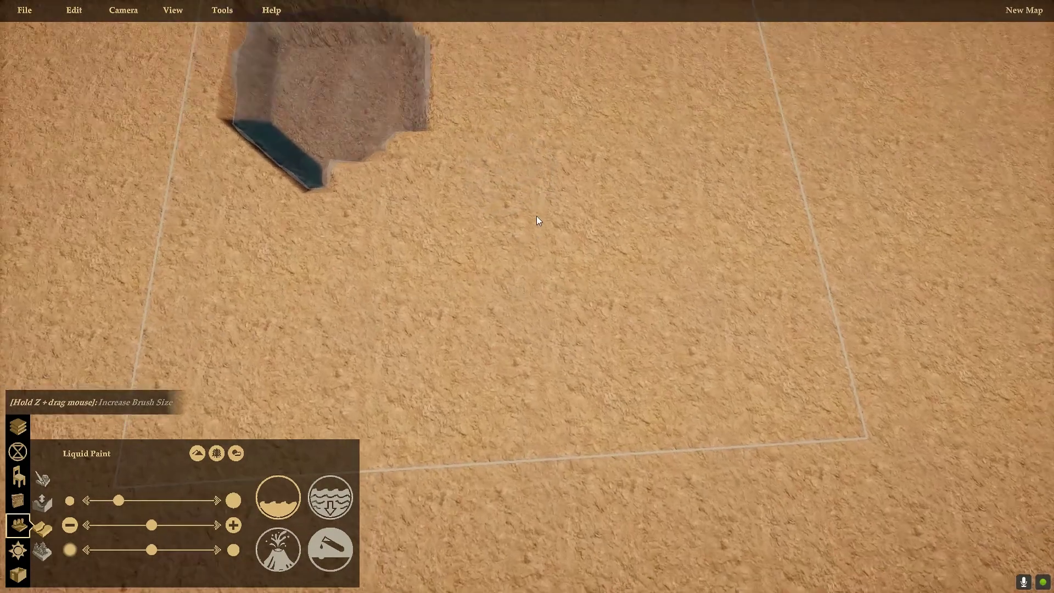
{"action": "middle_click_drag", "start_coordinate": [525, 193], "coordinate": [534, 239]}
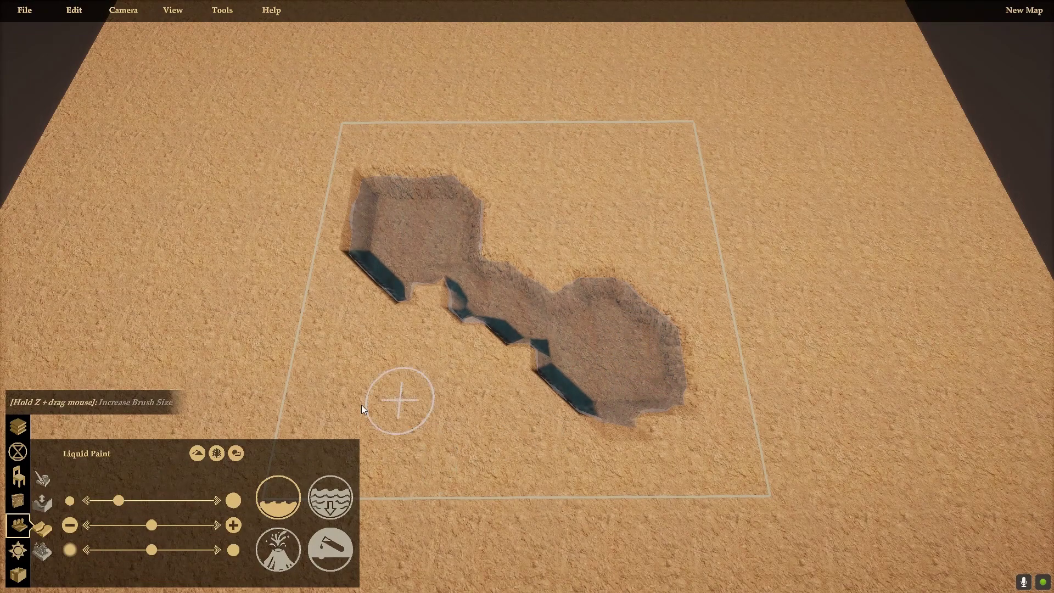
- Fill the basin with Deep Waters and rotate the view so the lake runs diagonally
{"action": "left_click", "coordinate": [334, 503]}
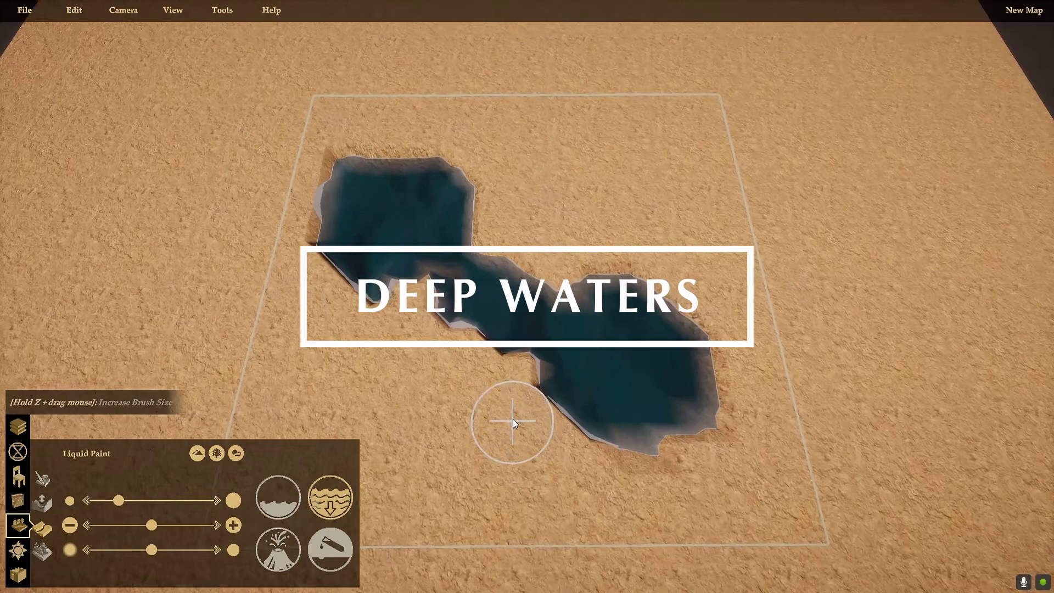
{"action": "scroll", "coordinate": [513, 420], "scroll_direction": "up", "scroll_amount": 3}
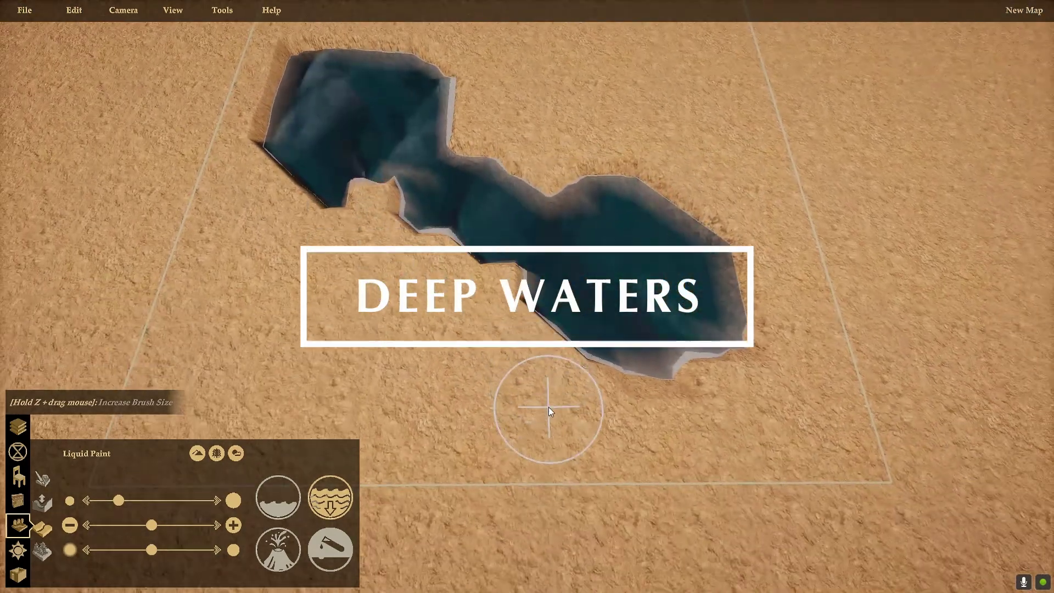
{"action": "scroll", "coordinate": [546, 421], "scroll_direction": "down", "scroll_amount": 5}
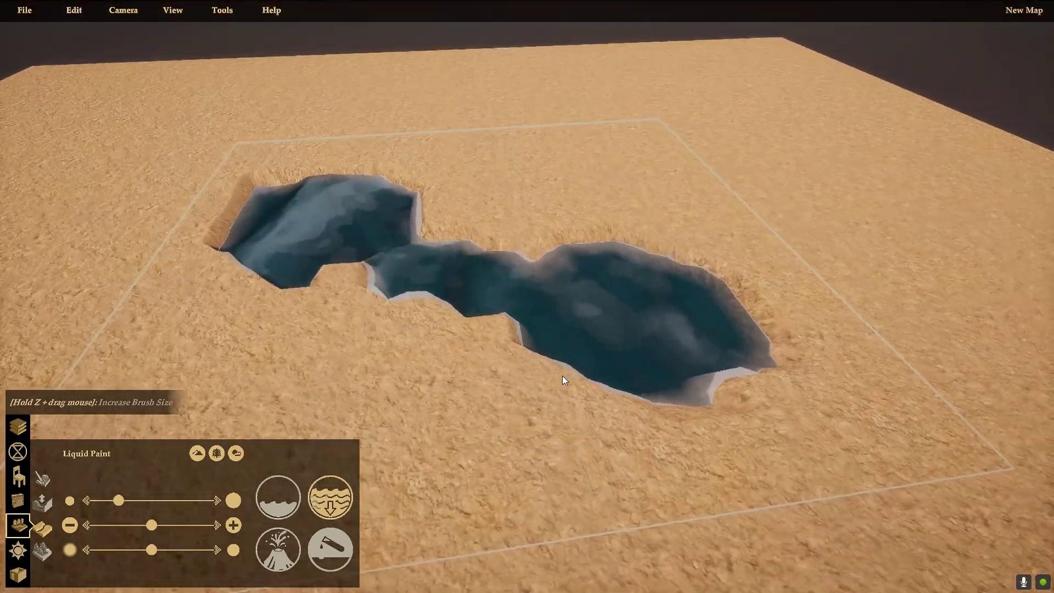
{"action": "right_click_drag", "start_coordinate": [564, 379], "coordinate": [569, 452]}
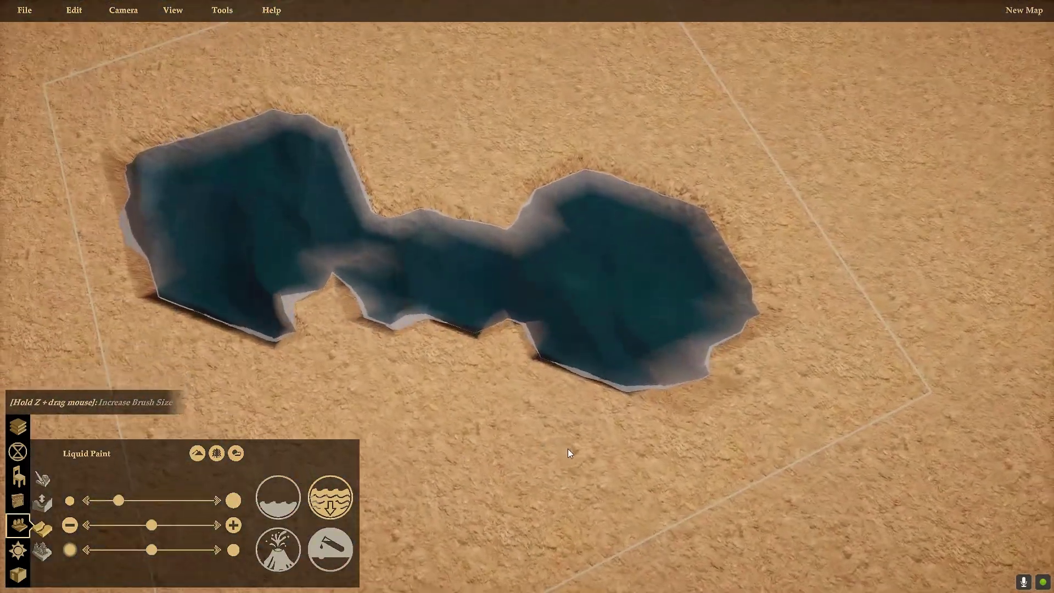
{"action": "scroll", "coordinate": [549, 440], "scroll_direction": "down", "scroll_amount": 5}
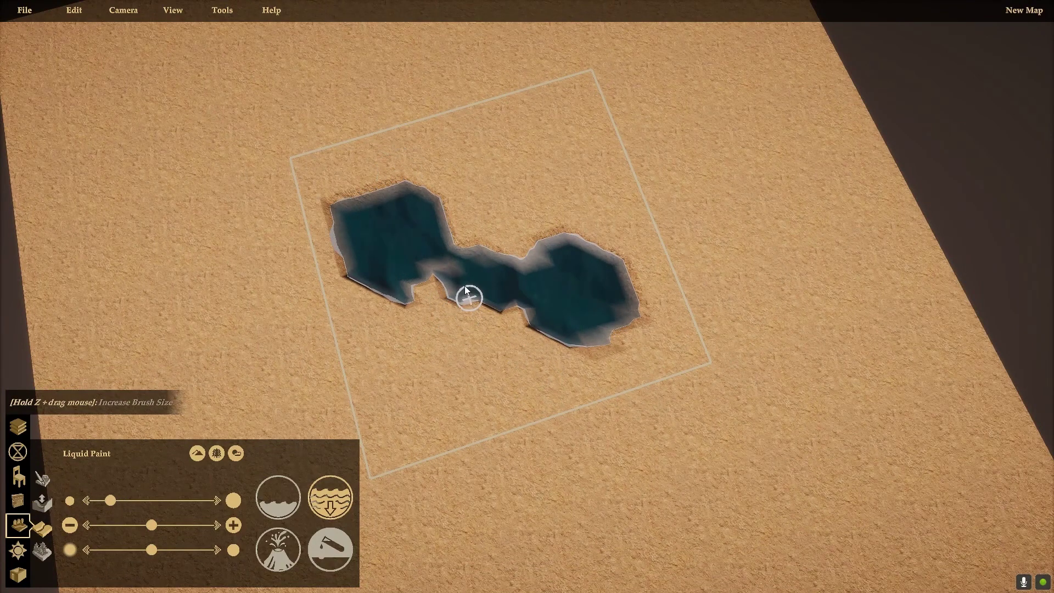
- Brush a channel closing the loop around a sand island, then change the liquid to magma, then acid
{"action": "mouse_move", "coordinate": [410, 177]}
{"action": "left_mouse_down"}
{"action": "mouse_move", "coordinate": [462, 134]}
{"action": "mouse_move", "coordinate": [543, 118]}
{"action": "mouse_move", "coordinate": [585, 133]}
{"action": "mouse_move", "coordinate": [622, 225]}
{"action": "mouse_move", "coordinate": [608, 262]}
{"action": "left_mouse_up"}
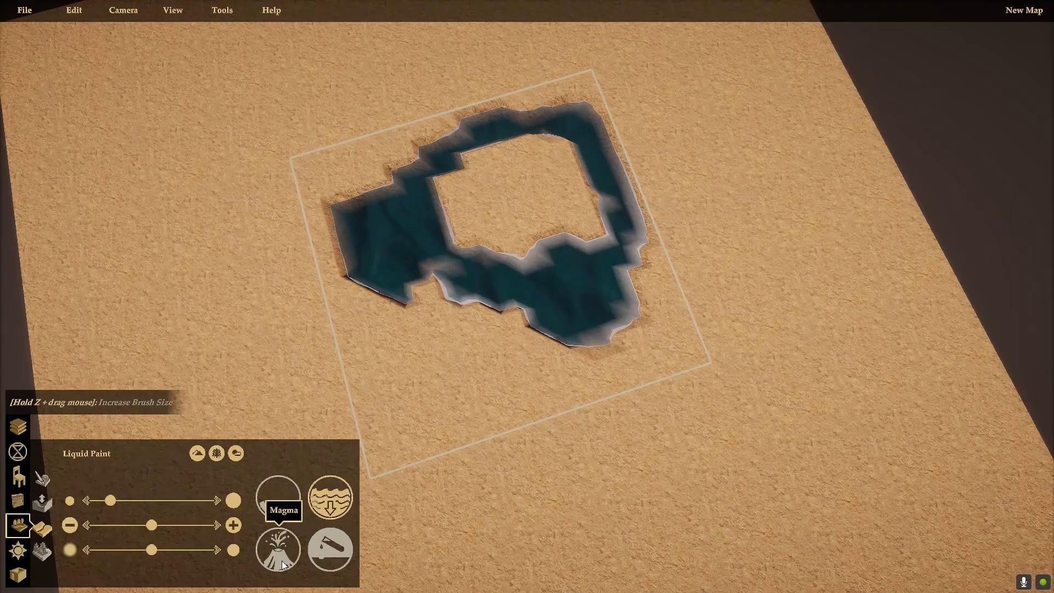
{"action": "left_click", "coordinate": [282, 561]}
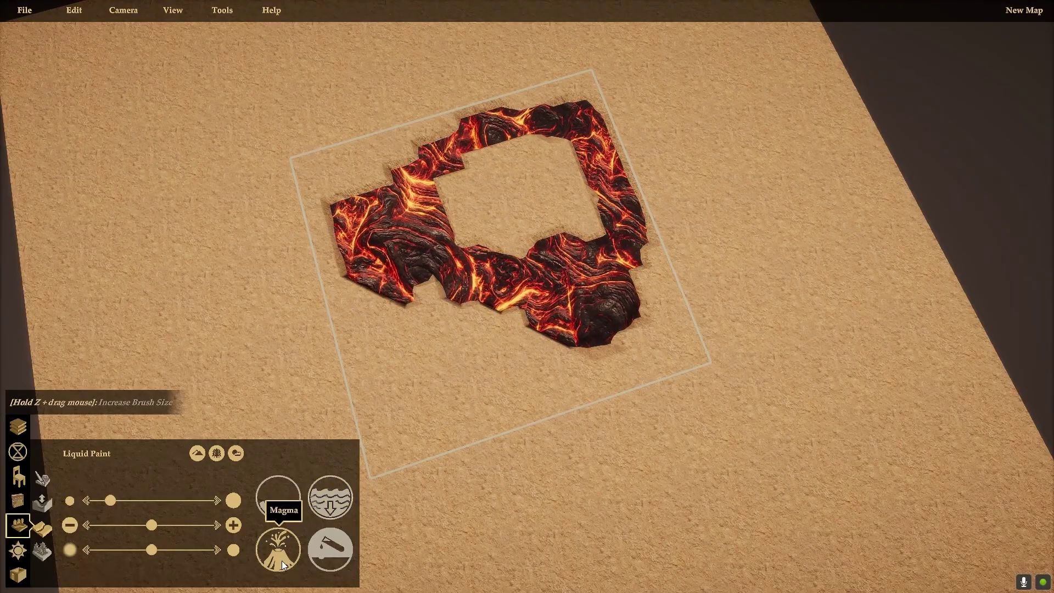
{"action": "left_click", "coordinate": [345, 559]}
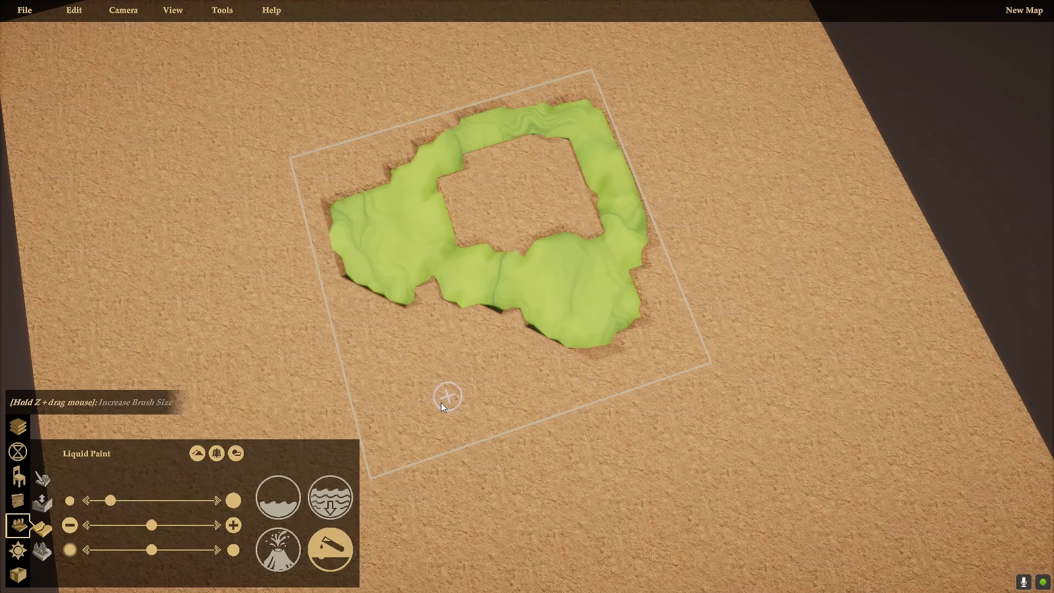
- Revert the acid to deep water, brush a small pool below the lake, then cycle drain, acid and magma
{"action": "left_click", "coordinate": [318, 497]}
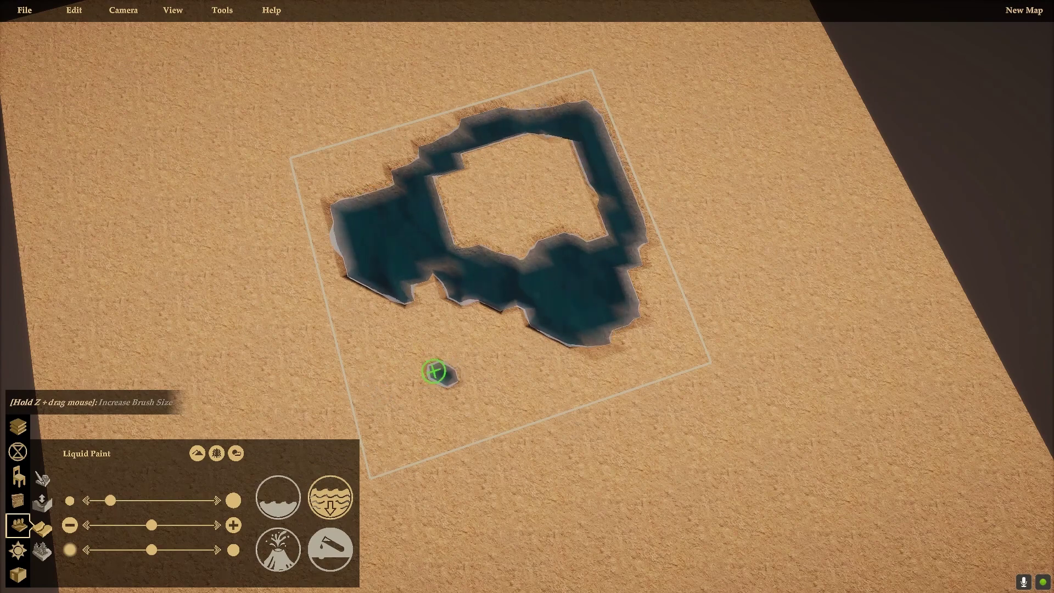
{"action": "mouse_move", "coordinate": [434, 372]}
{"action": "left_mouse_down"}
{"action": "mouse_move", "coordinate": [444, 393]}
{"action": "mouse_move", "coordinate": [419, 373]}
{"action": "mouse_move", "coordinate": [412, 397]}
{"action": "mouse_move", "coordinate": [433, 389]}
{"action": "mouse_move", "coordinate": [425, 374]}
{"action": "mouse_move", "coordinate": [395, 378]}
{"action": "mouse_move", "coordinate": [409, 397]}
{"action": "left_mouse_up"}
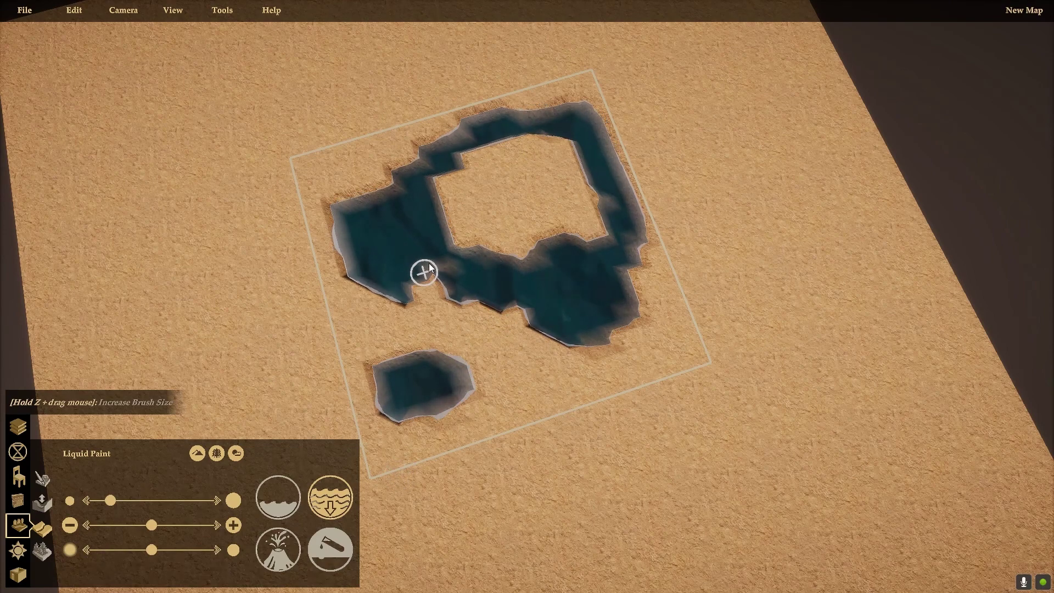
{"action": "left_click", "coordinate": [275, 490]}
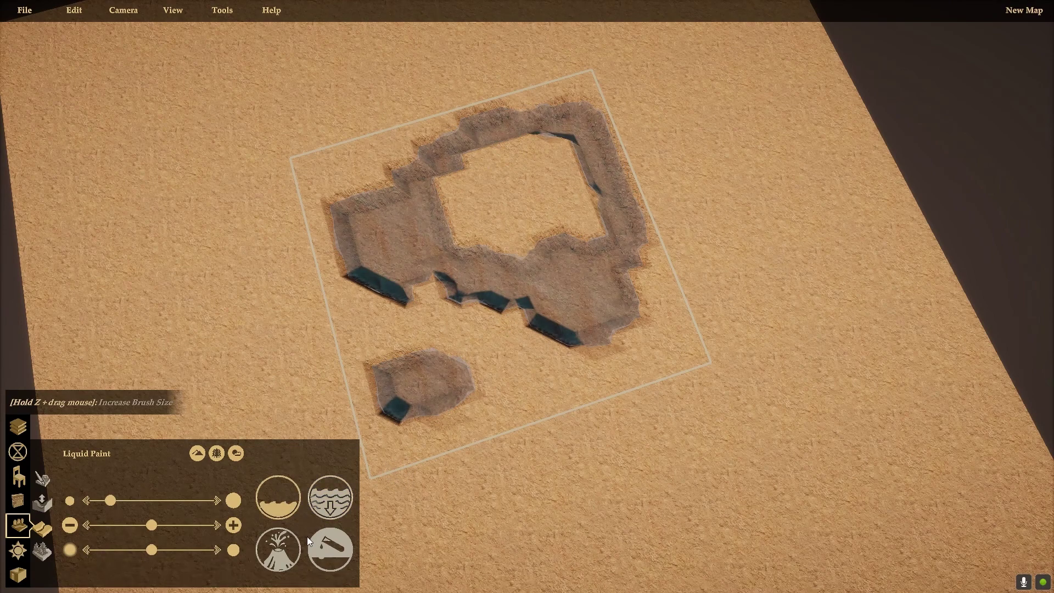
{"action": "left_click", "coordinate": [324, 559]}
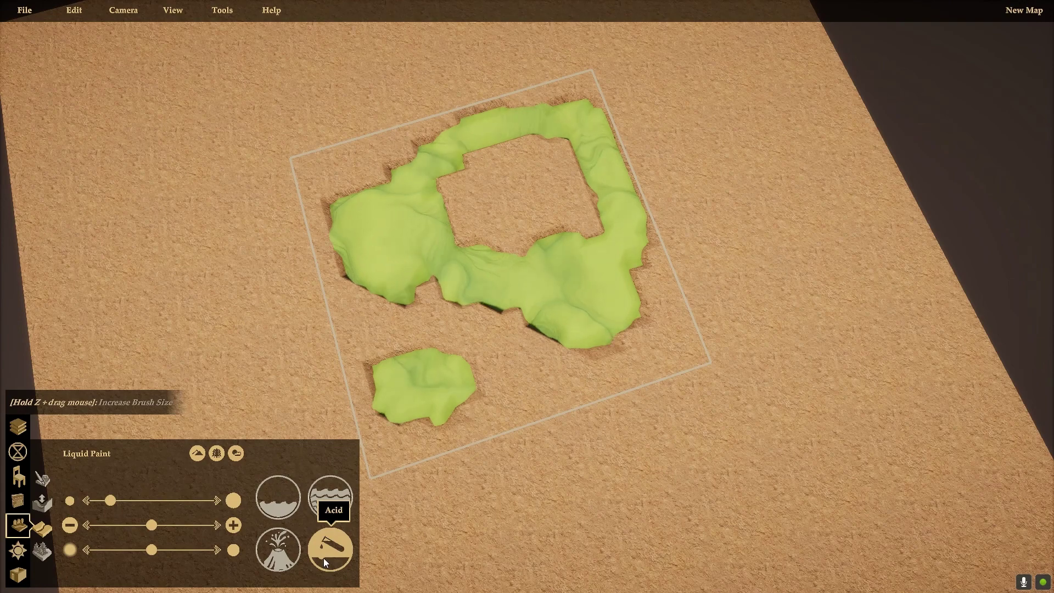
{"action": "left_click", "coordinate": [286, 562]}
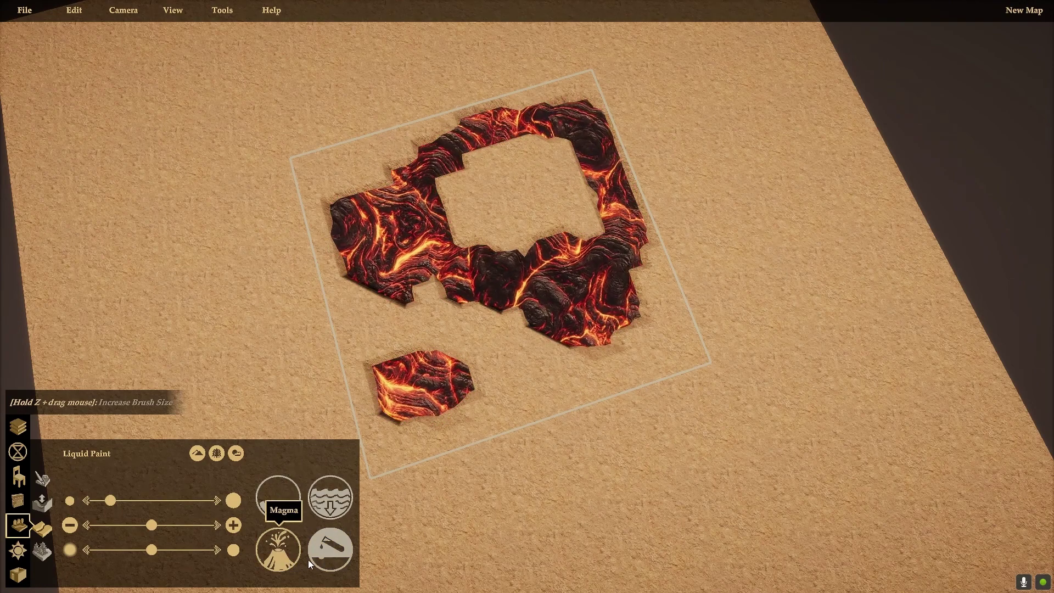